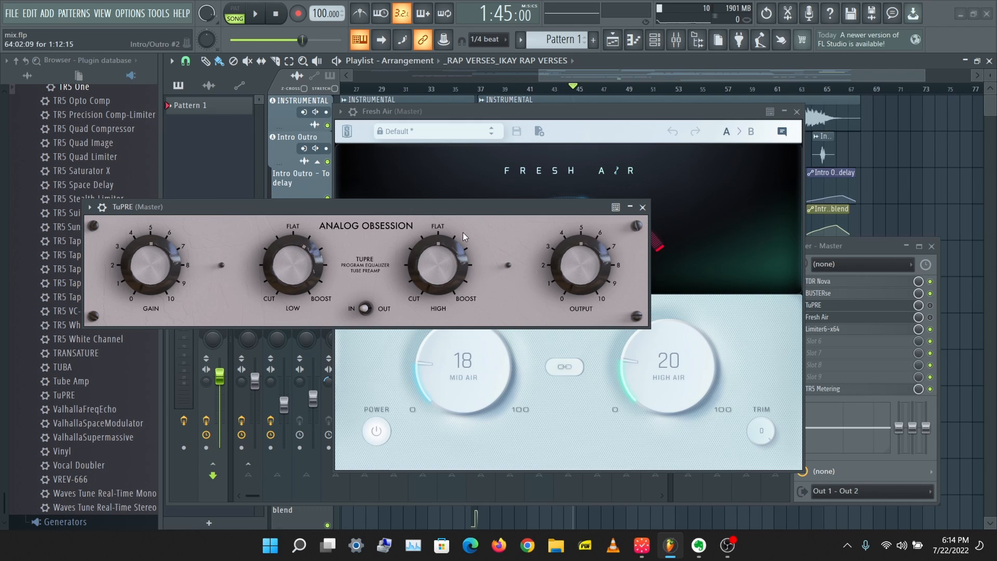
# - Arrange the TuPRE and Fresh Air plugin windows so that both can be reached
pyautogui.moveTo(407, 207); pyautogui.dragTo(321, 243)
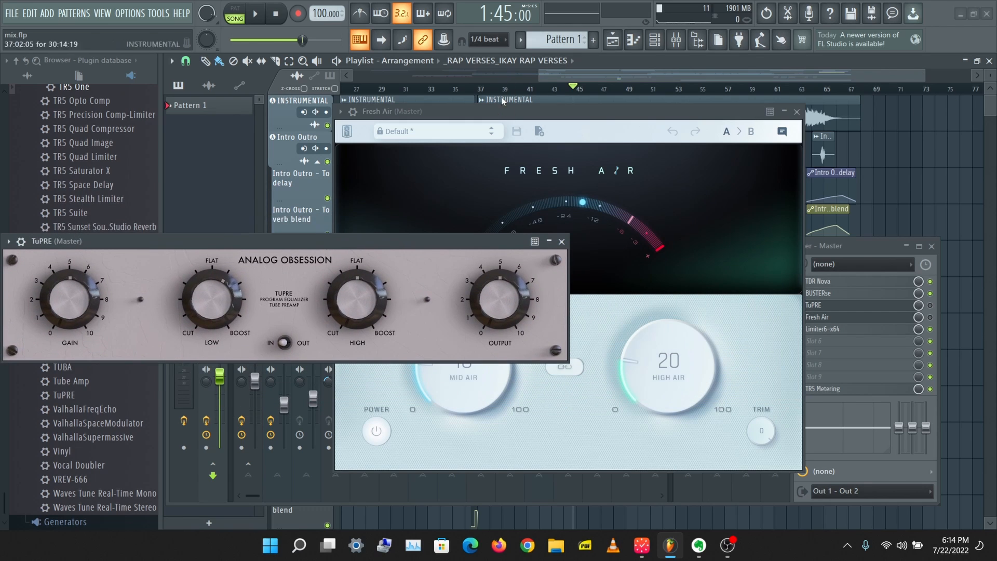
pyautogui.moveTo(511, 111); pyautogui.dragTo(557, 106)
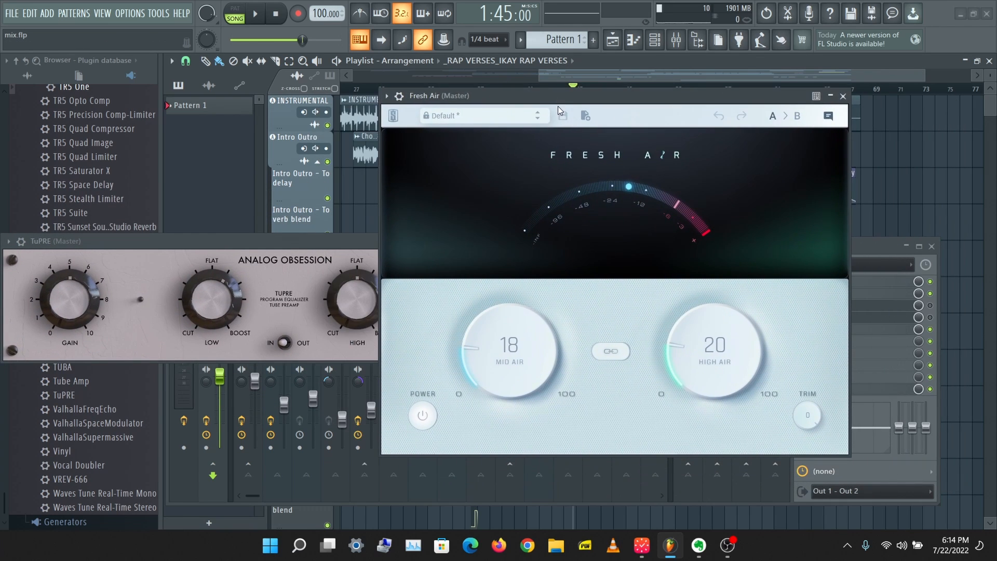
pyautogui.moveTo(278, 246); pyautogui.dragTo(343, 245)
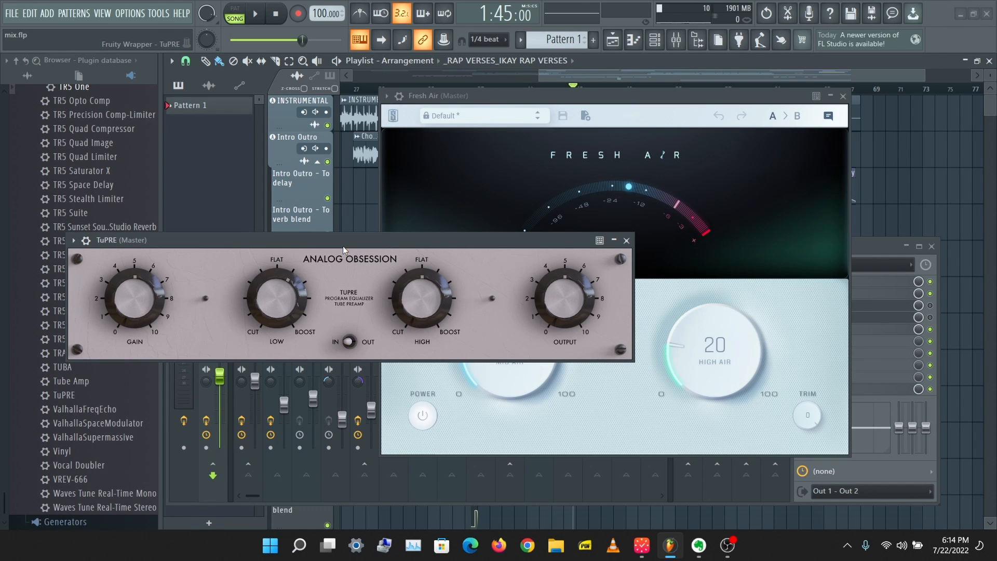
# - Play the song to hear TuPRE and Fresh Air enabled on the master, and bypass both after stopping playback
pyautogui.press('space')
pyautogui.moveTo(520, 95); pyautogui.dragTo(400, 95)
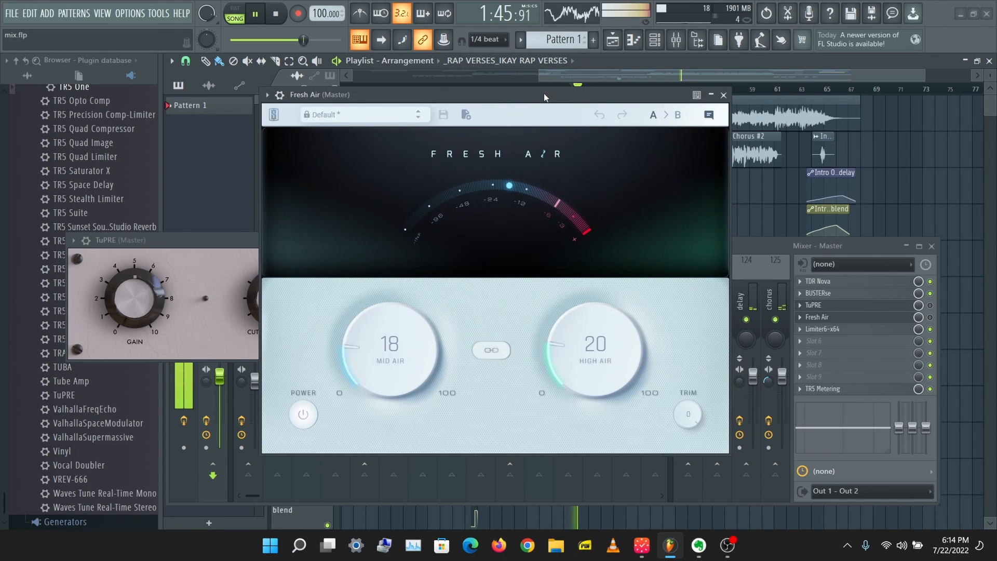
pyautogui.click(934, 310)
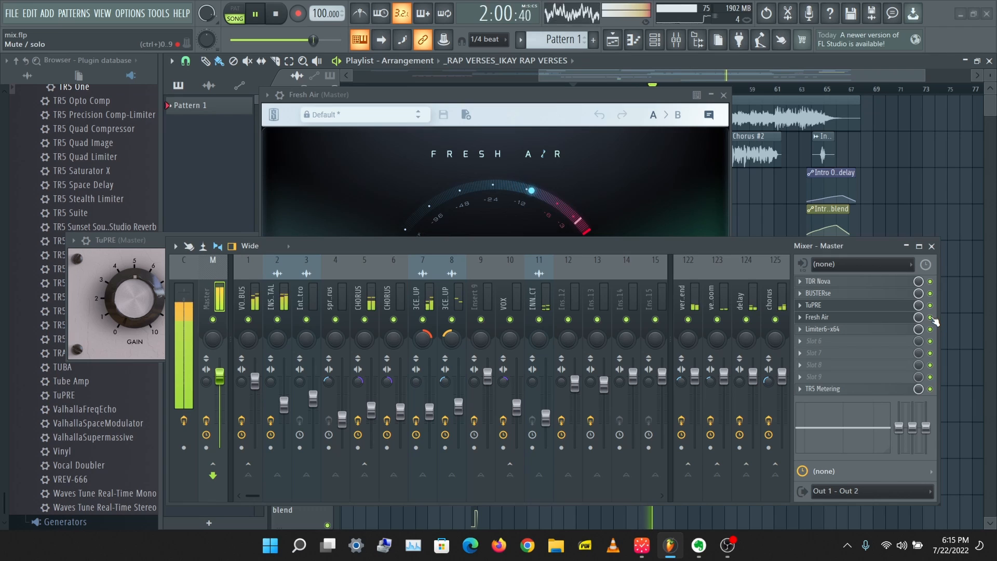
pyautogui.press('space')
pyautogui.click(931, 318)
pyautogui.click(929, 306)
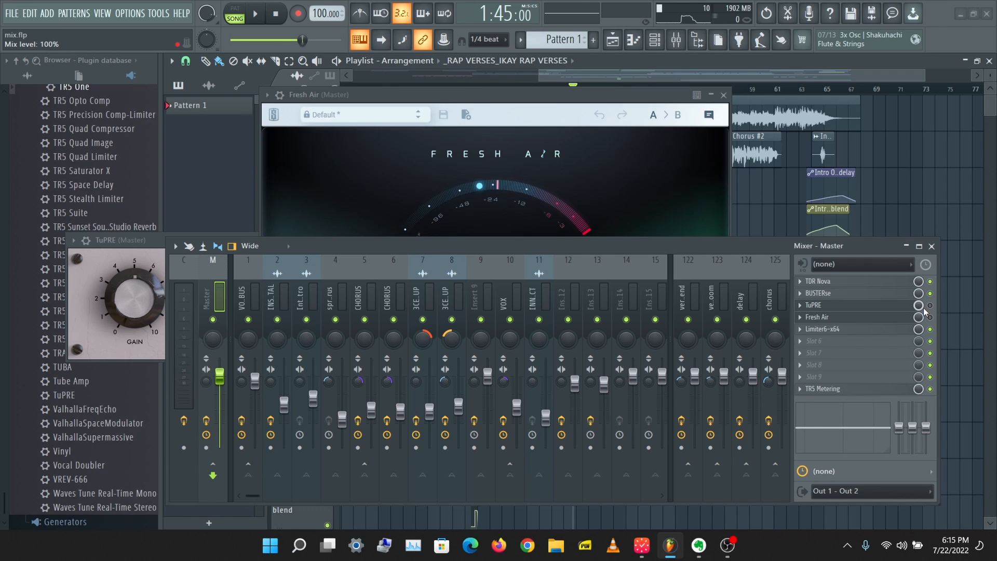
# - Bring the TuPRE window forward and reload the plugin from its wrapper settings
pyautogui.moveTo(145, 240); pyautogui.dragTo(175, 207)
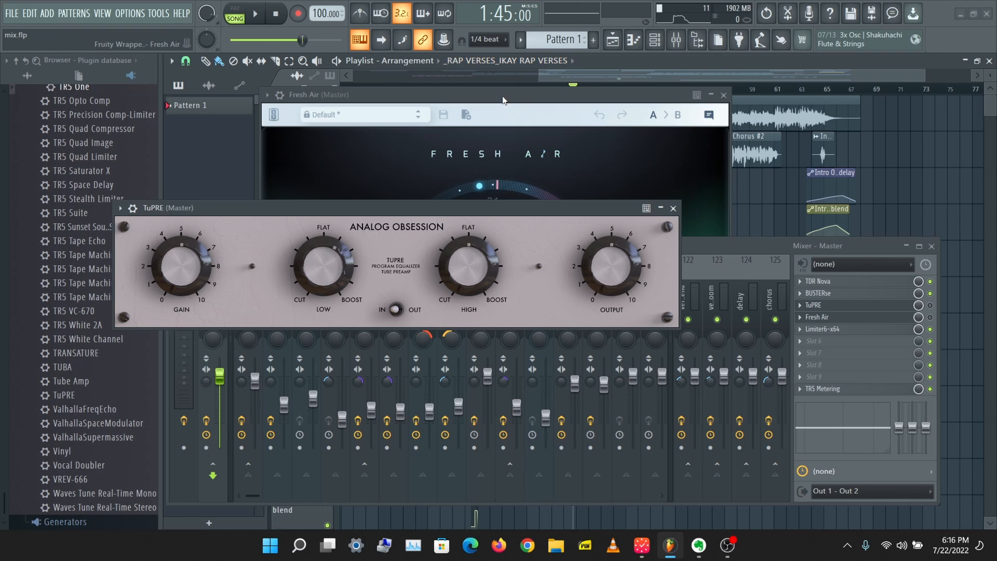
pyautogui.moveTo(504, 100); pyautogui.dragTo(471, 120)
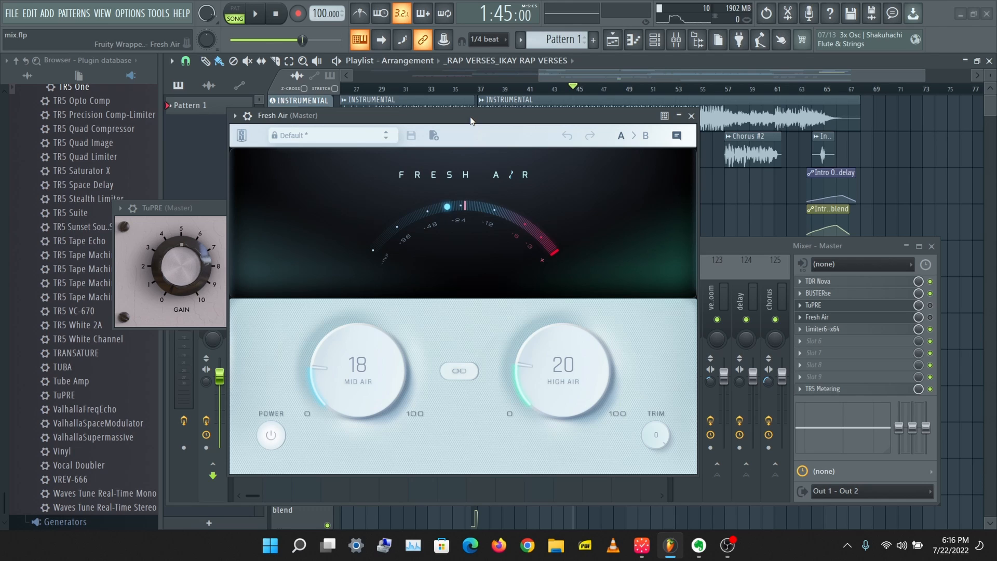
pyautogui.click(179, 208)
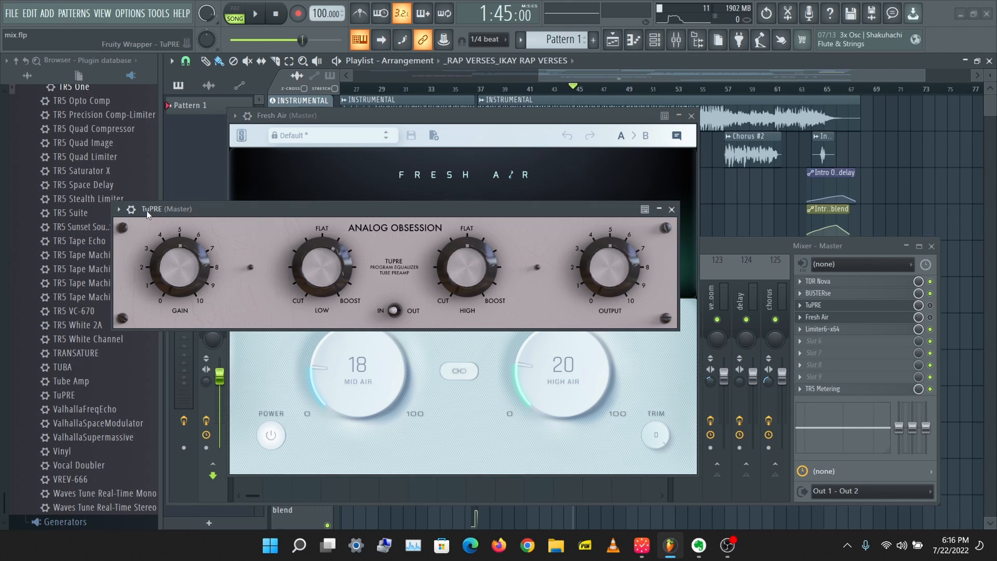
pyautogui.click(158, 235)
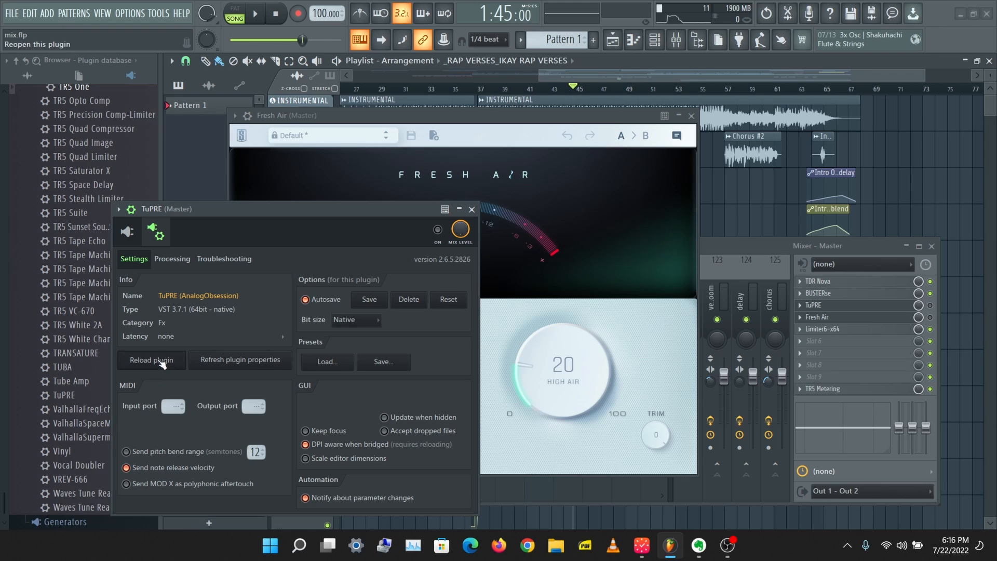
# - Reload the Fresh Air plugin from its wrapper settings
pyautogui.click(412, 115)
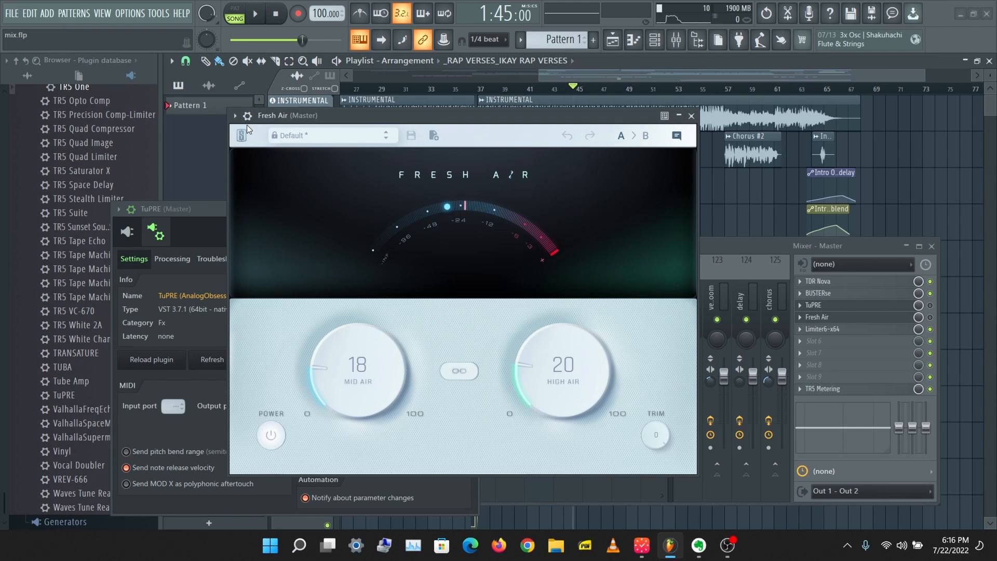
pyautogui.click(248, 115)
pyautogui.click(271, 138)
pyautogui.click(268, 266)
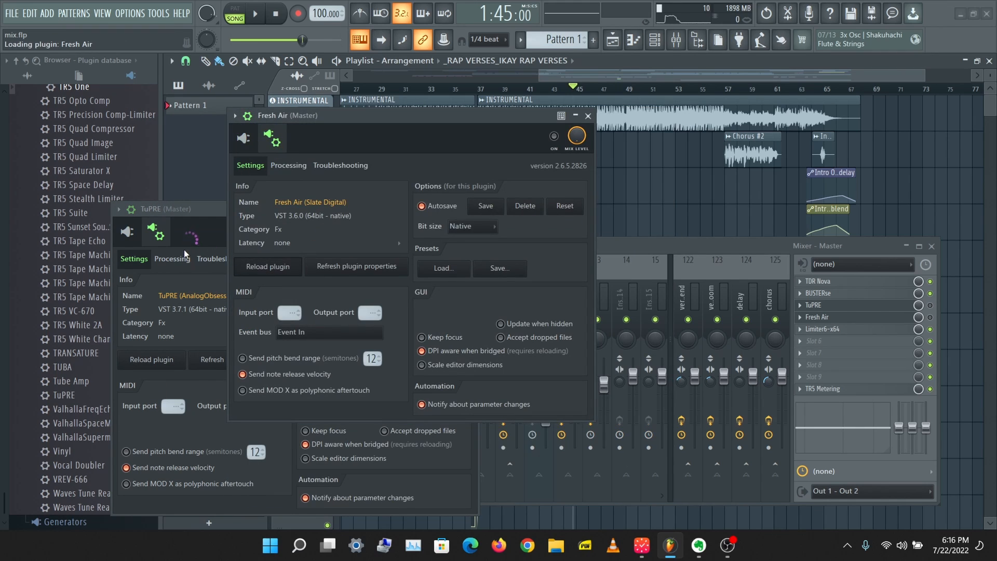
# - Return TuPRE to its knob view and play the song with the plugin bypassed
pyautogui.click(179, 217)
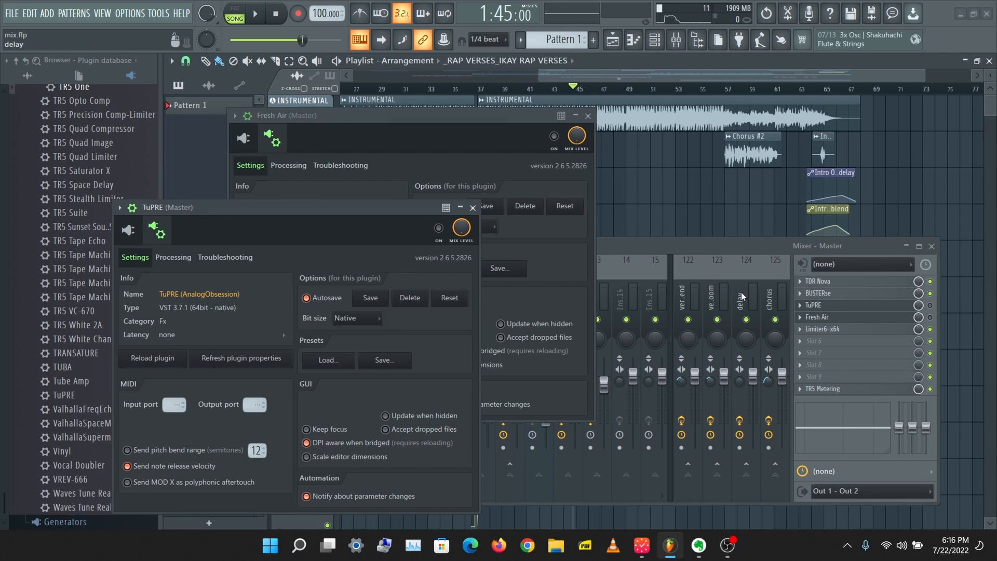
pyautogui.click(128, 230)
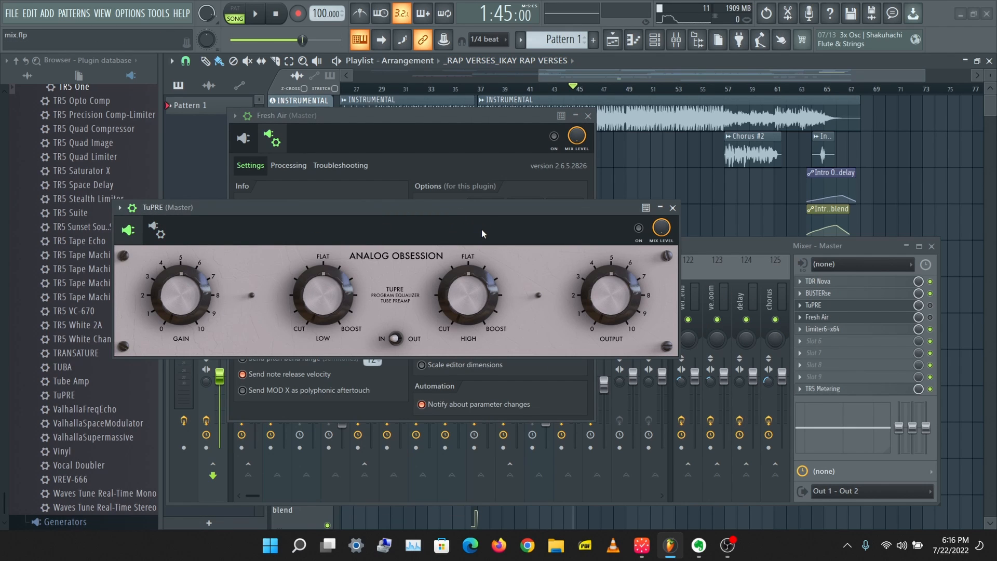
pyautogui.press('space')
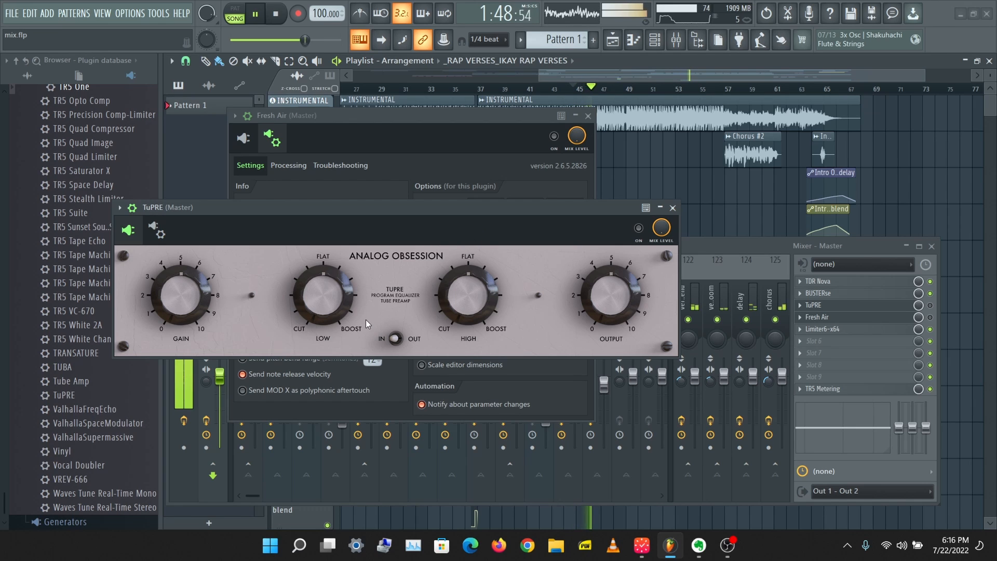
pyautogui.press('space')
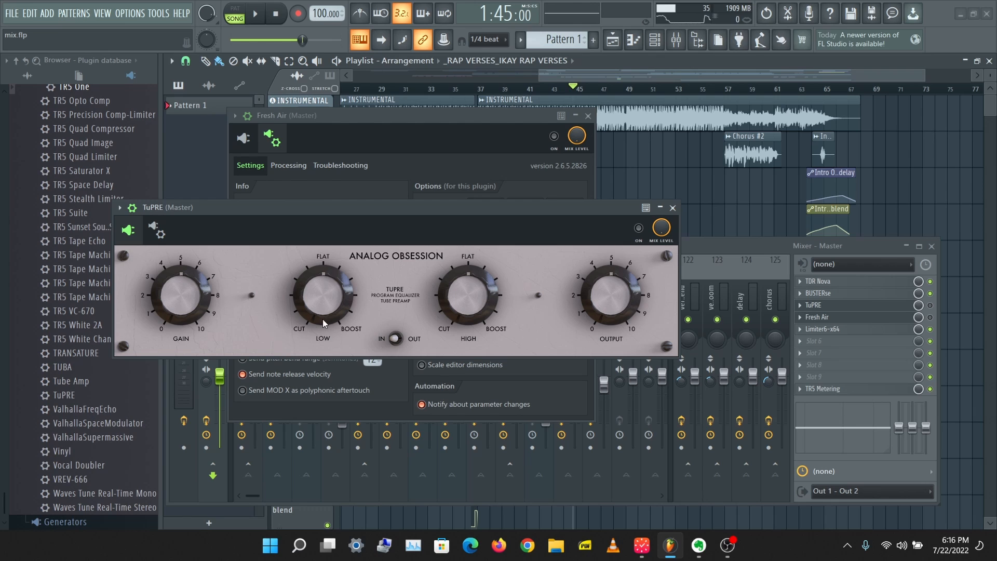
# - Raise TuPRE's Low gain to 4.6 during playback and stop the song
pyautogui.press('space')
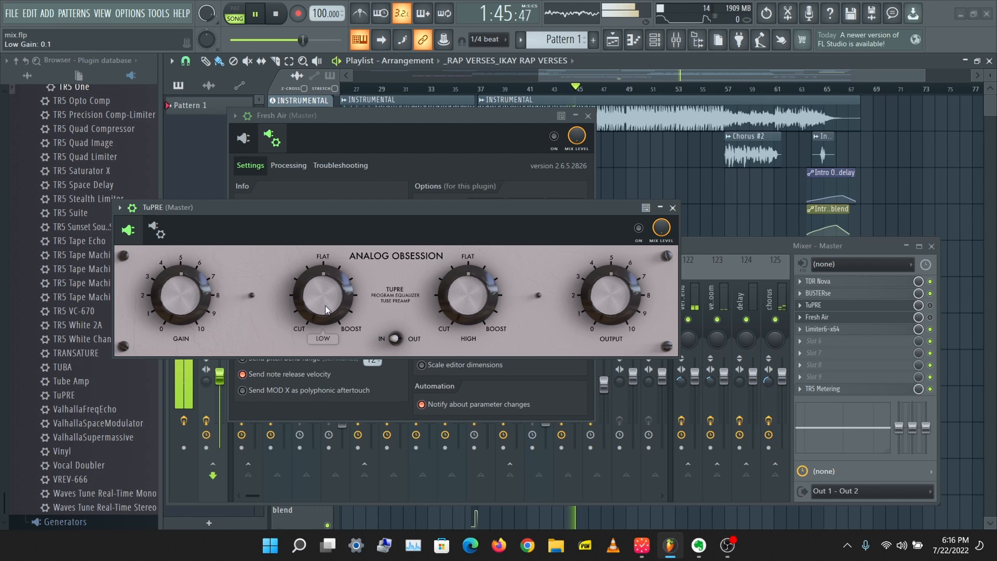
pyautogui.moveTo(325, 306); pyautogui.dragTo(332, 260)
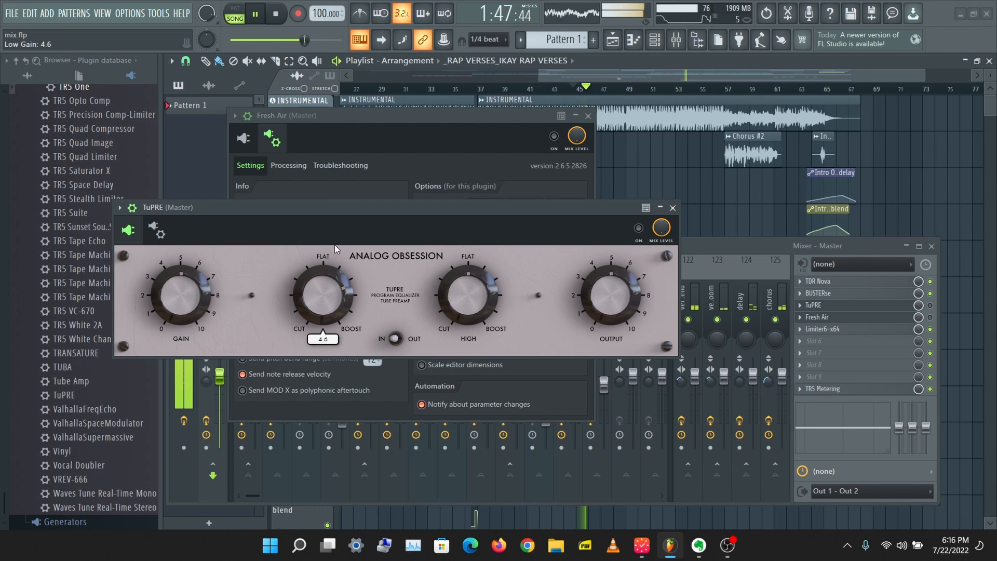
pyautogui.press('space')
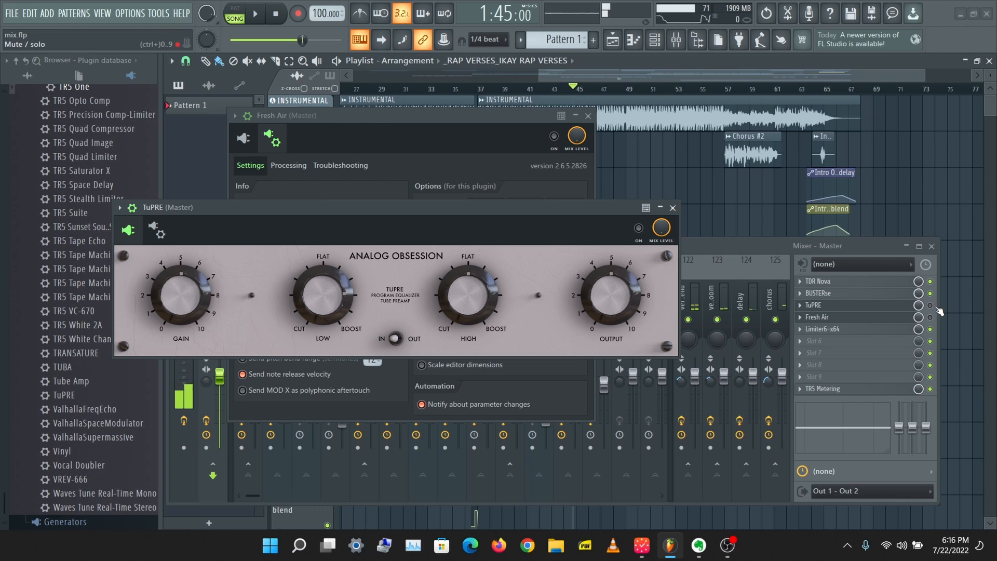
# - Enable TuPRE on the master and audition its Low gain during playback, bringing the knob to 0.1
pyautogui.click(930, 305)
pyautogui.press('space')
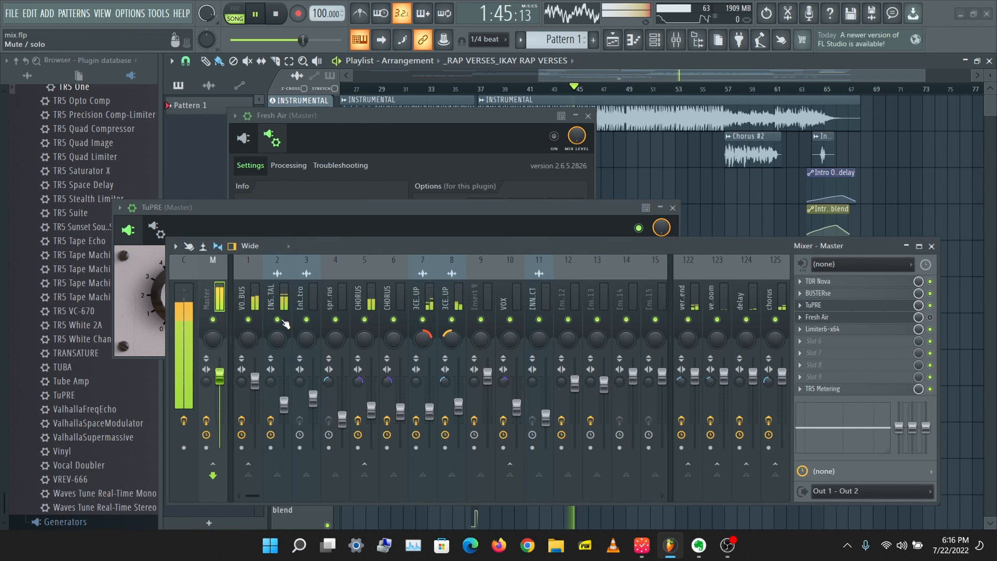
pyautogui.click(354, 223)
pyautogui.moveTo(323, 301)
pyautogui.mouseDown()
pyautogui.moveTo(318, 414)
pyautogui.moveTo(339, 308)
pyautogui.mouseUp()
pyautogui.press('space')
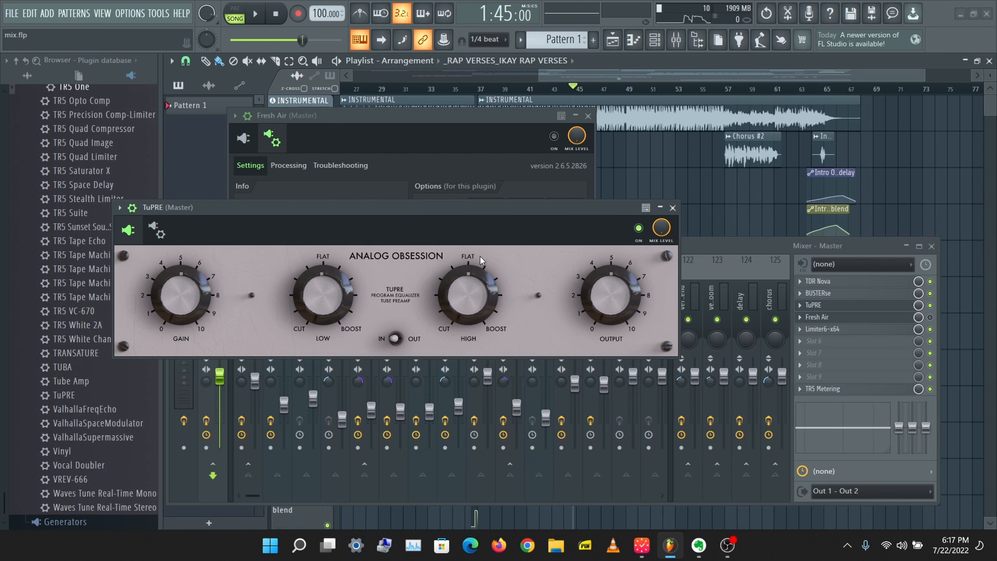
pyautogui.press('space')
pyautogui.click(320, 297)
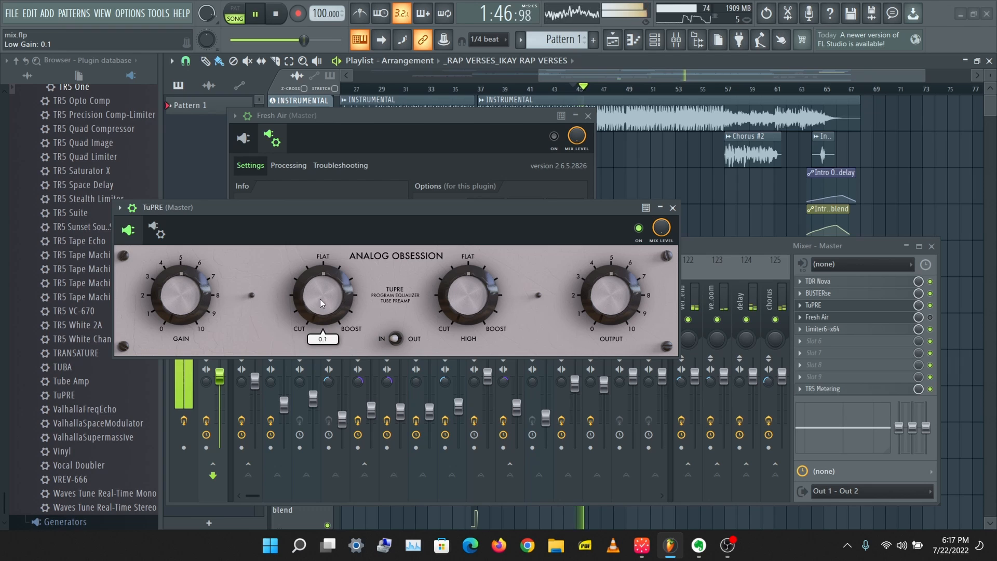
# - Audition TuPRE's High gain up to 5.2, stop playback and reset the High knob
pyautogui.click(459, 282)
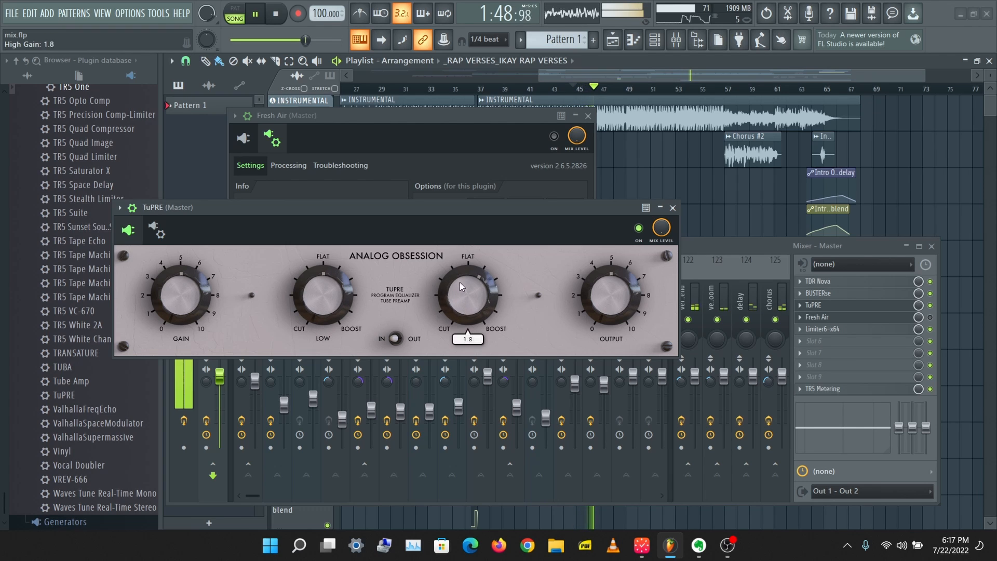
pyautogui.moveTo(460, 282); pyautogui.dragTo(466, 251)
pyautogui.press('space')
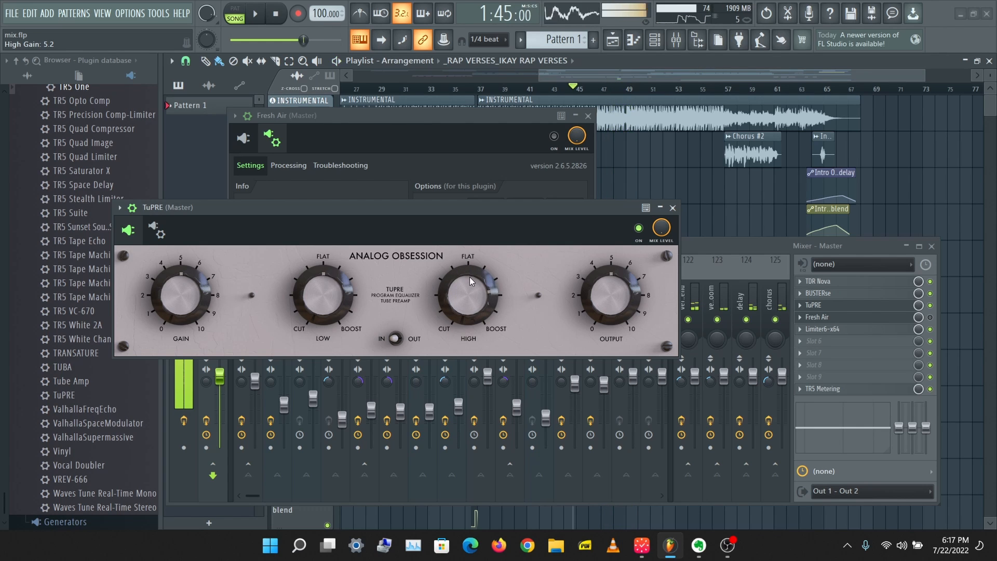
pyautogui.doubleClick(466, 282)
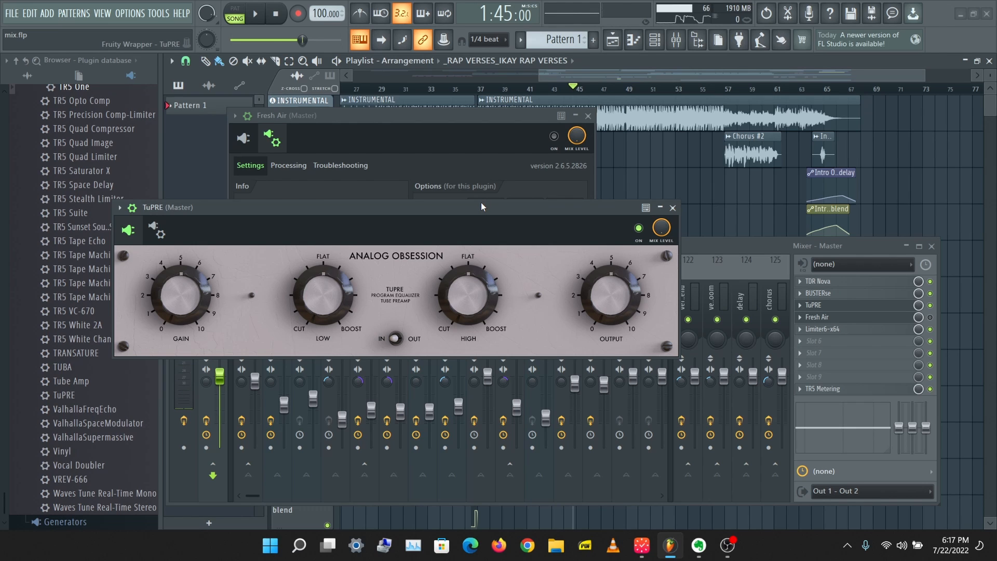
# - Switch Fresh Air from its wrapper settings to its knob view and reposition the plugin window
pyautogui.click(413, 124)
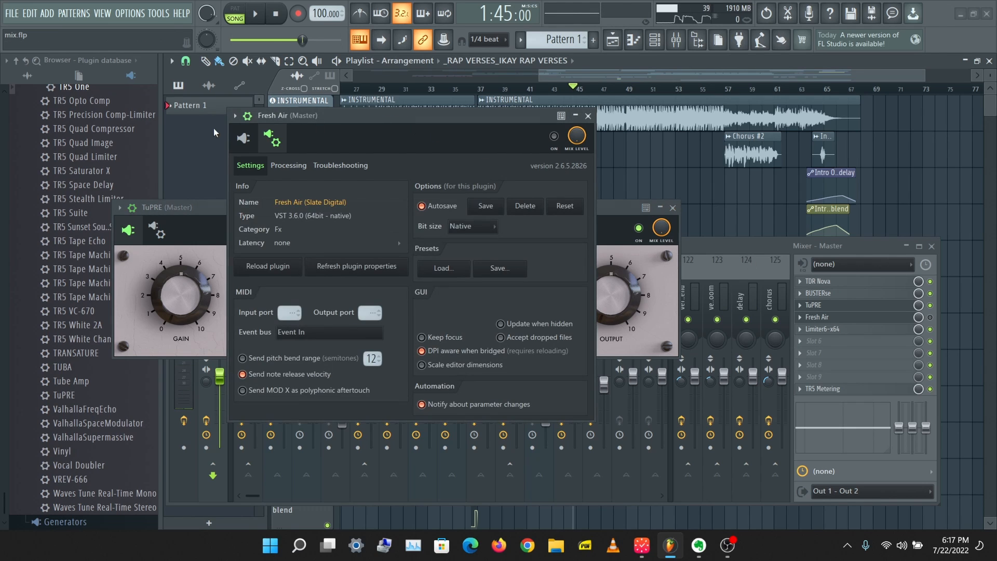
pyautogui.click(244, 139)
pyautogui.moveTo(388, 117); pyautogui.dragTo(407, 98)
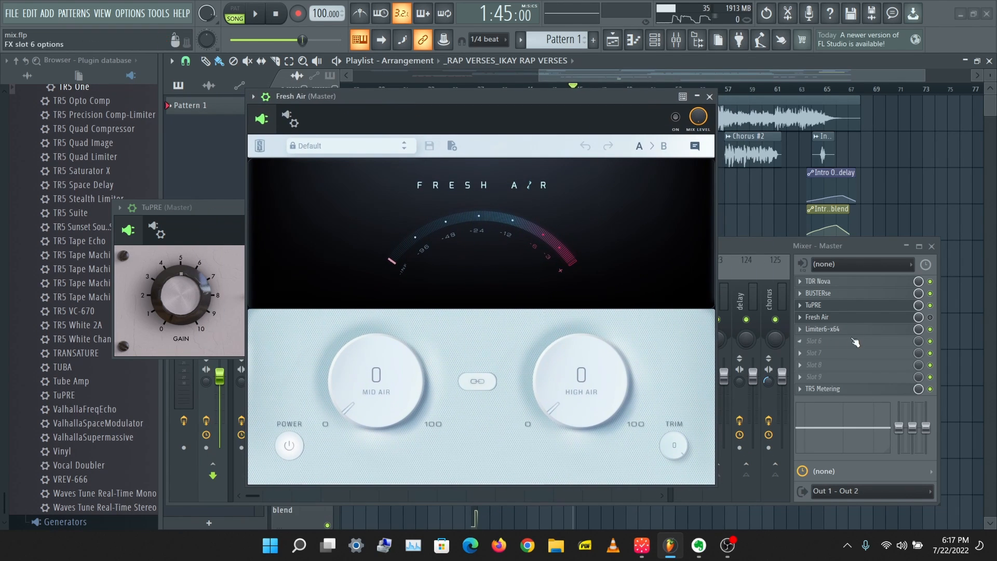
# - Bypass TuPRE and enable Fresh Air on the master channel
pyautogui.click(930, 305)
pyautogui.click(931, 317)
pyautogui.click(560, 94)
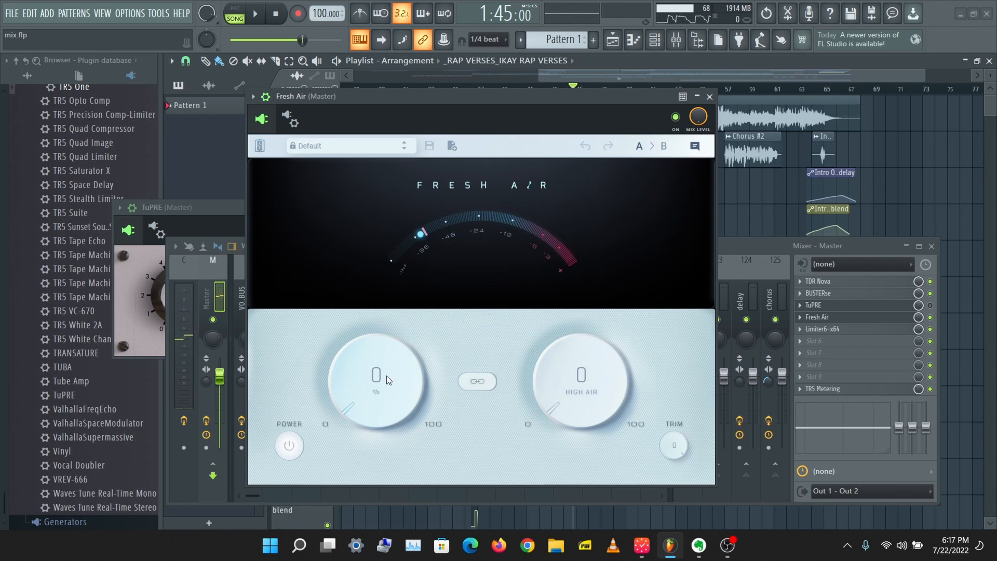
# - Audition Fresh Air with High Air at 21% and Mid Air at 20%, stop playback and reset both to 0
pyautogui.press('space')
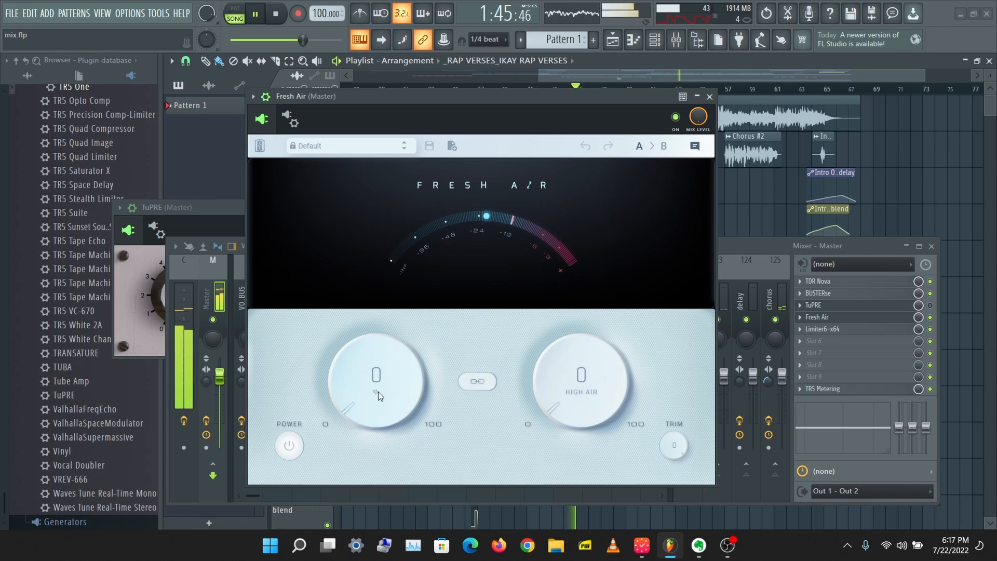
pyautogui.moveTo(372, 388); pyautogui.dragTo(336, 425)
pyautogui.moveTo(566, 387); pyautogui.dragTo(547, 253)
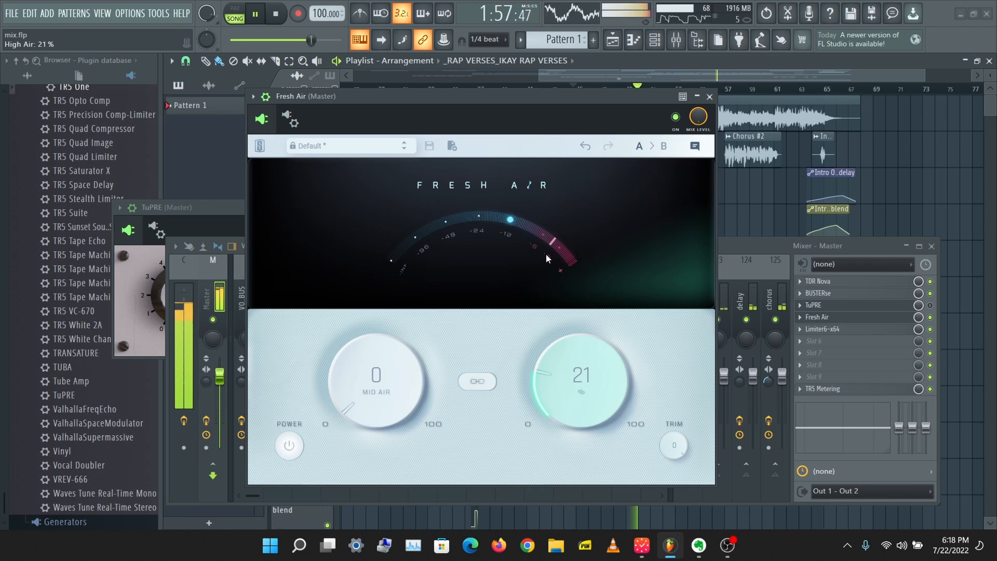
pyautogui.moveTo(357, 369); pyautogui.dragTo(415, 347)
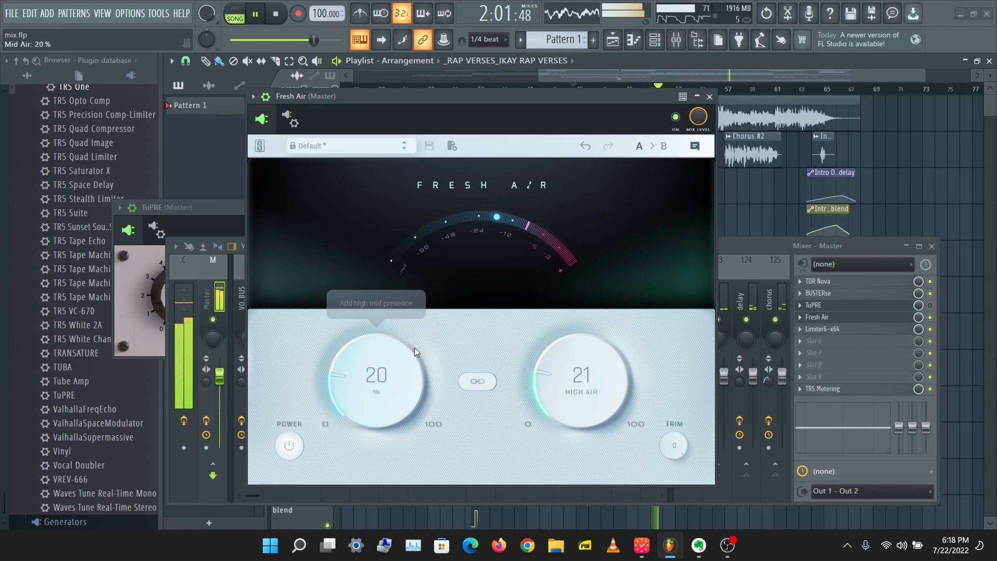
pyautogui.press('space')
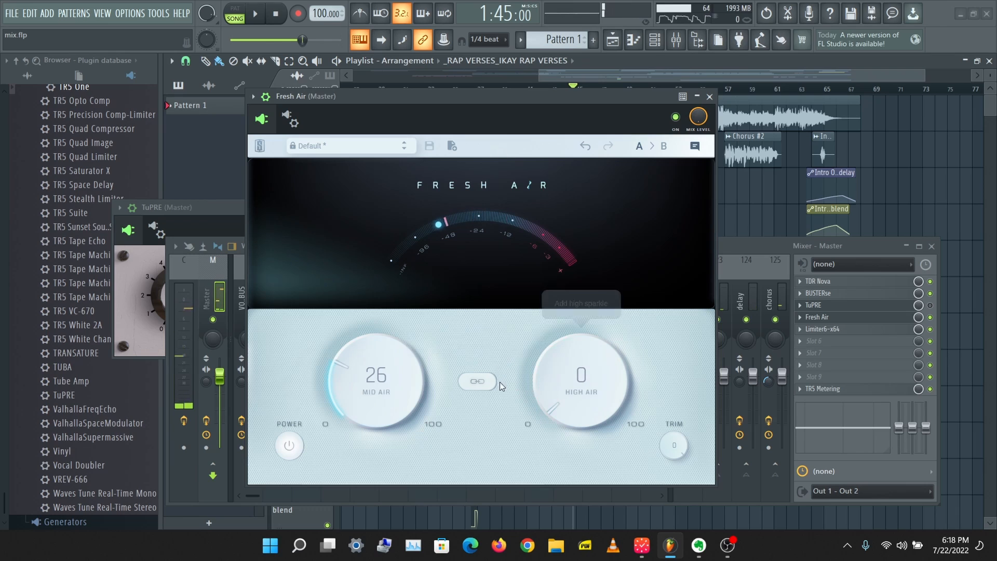
pyautogui.doubleClick(351, 348)
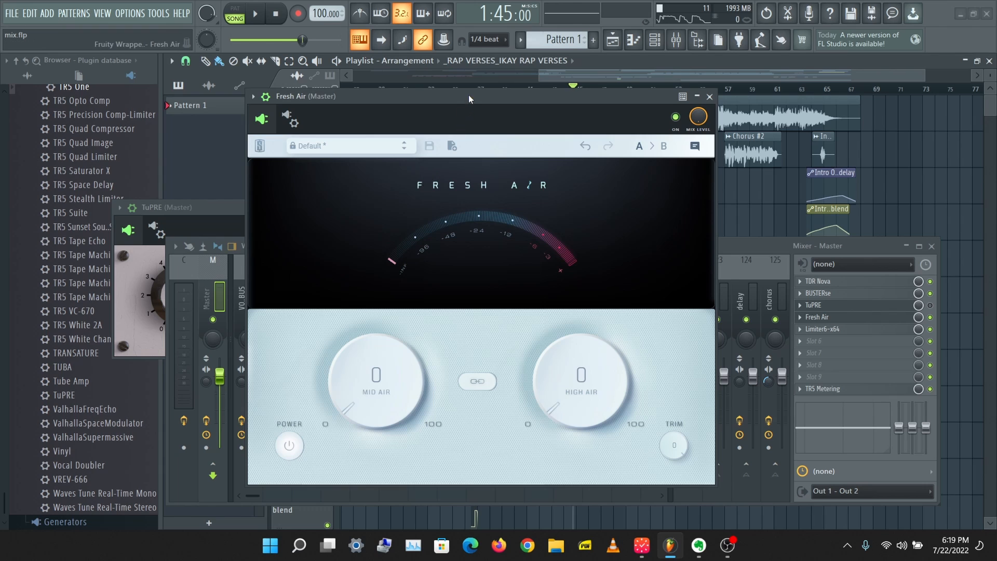
# - Restart playback and set Fresh Air's Mid Air to 20%
pyautogui.press('space')
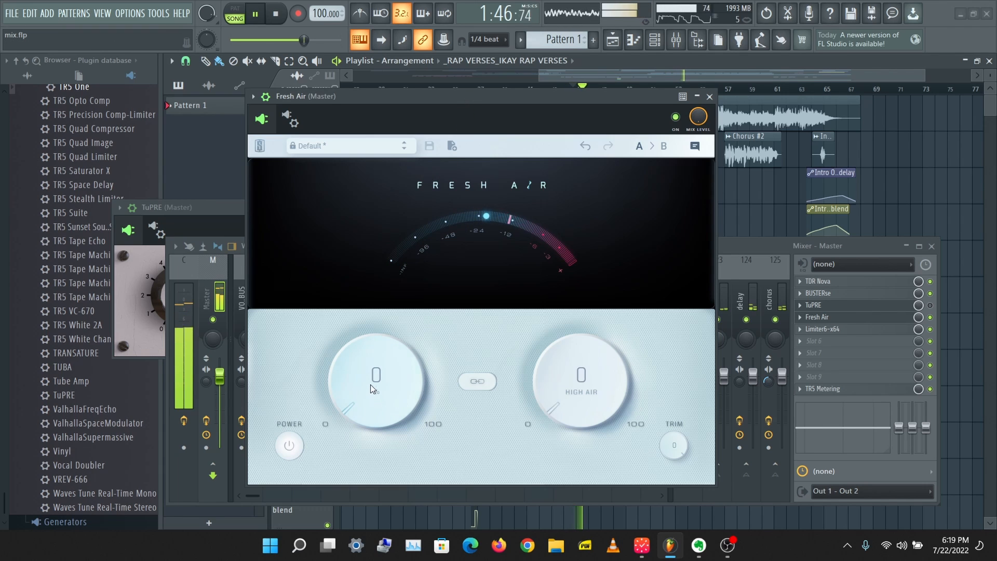
pyautogui.moveTo(370, 385); pyautogui.dragTo(367, 331)
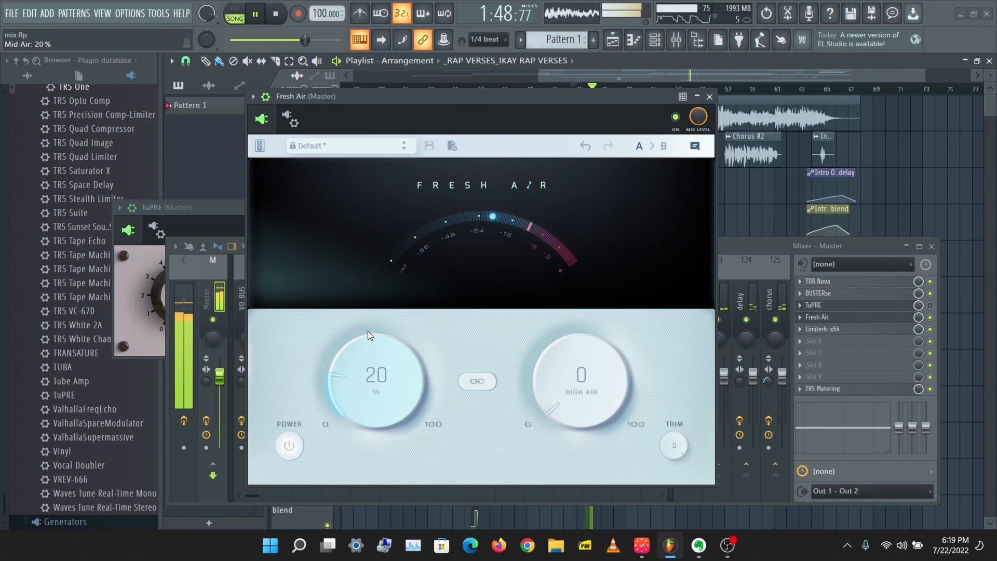
# - Set Fresh Air's Mid Air to 19% and High Air to 24%, and compare the playing mix with the plugin bypassed and enabled
pyautogui.moveTo(534, 384); pyautogui.dragTo(579, 316)
pyautogui.moveTo(349, 381); pyautogui.dragTo(311, 334)
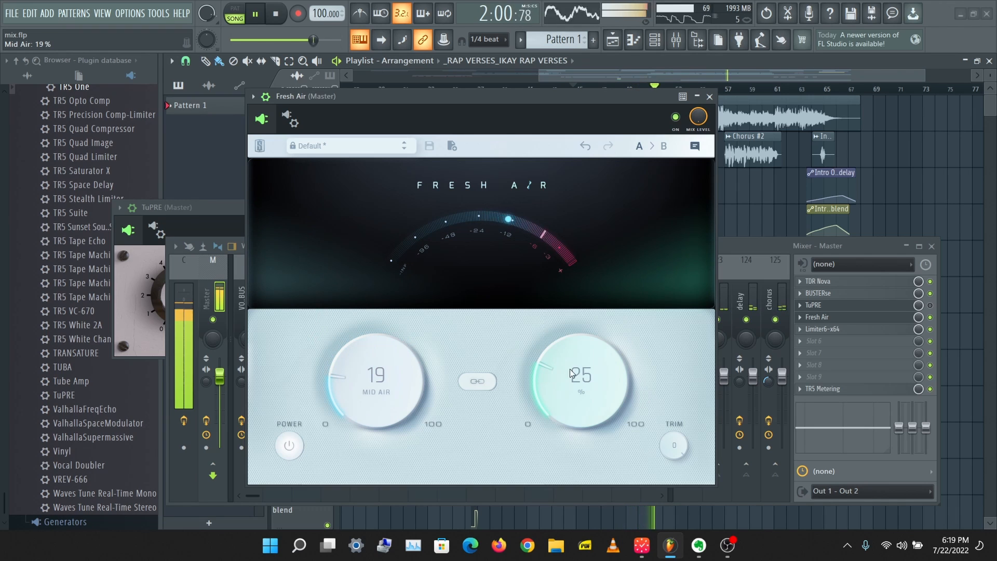
pyautogui.moveTo(569, 369); pyautogui.dragTo(536, 344)
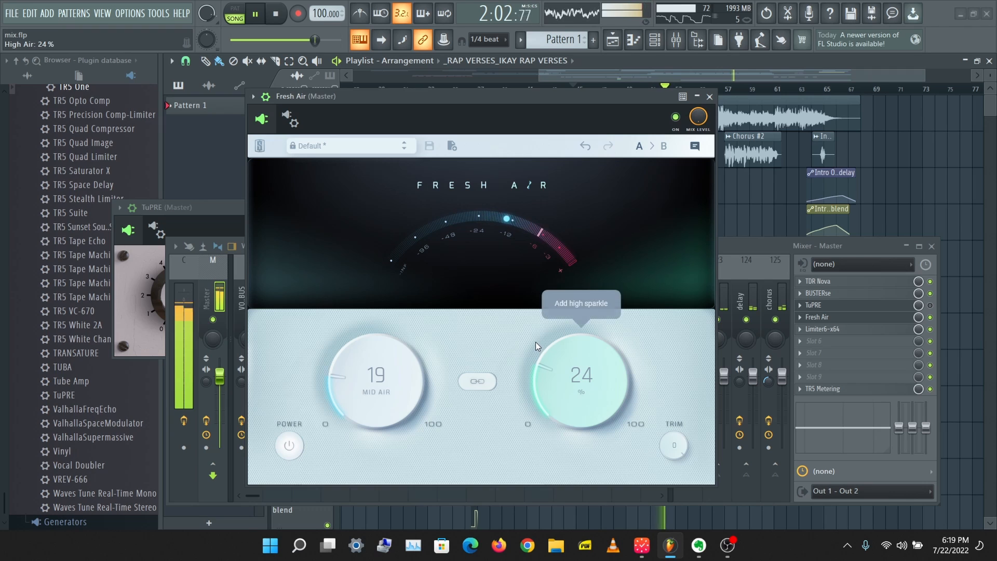
pyautogui.click(935, 323)
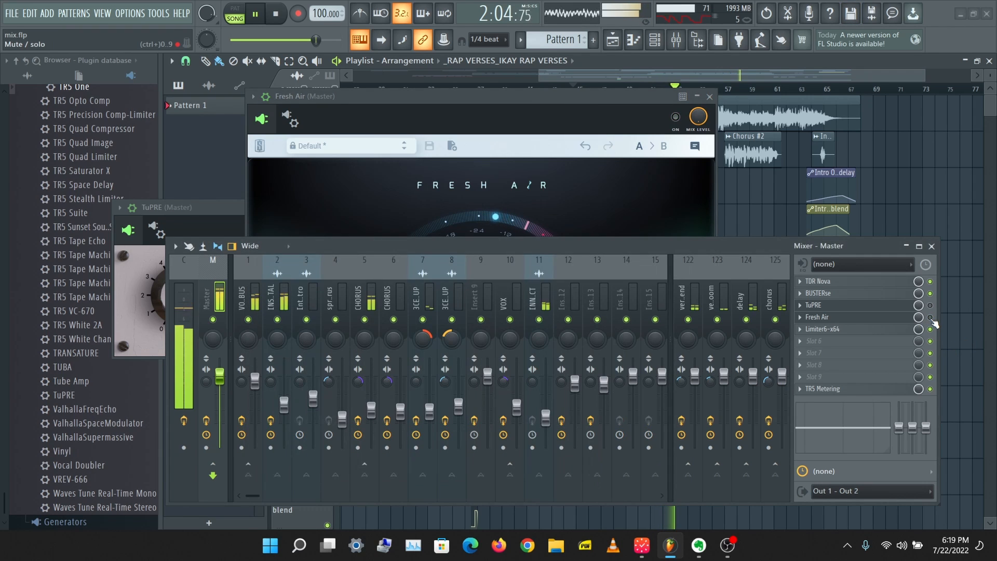
pyautogui.click(575, 135)
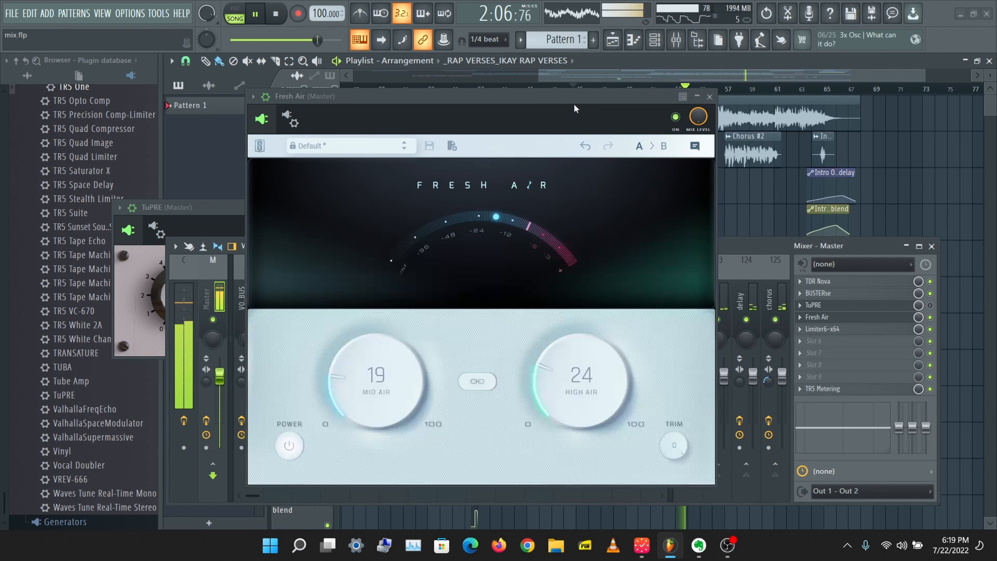
# - Reduce Fresh Air's High Air to 20% and its Mid Air to 15% while the mix plays
pyautogui.scroll(-3, 568, 373)
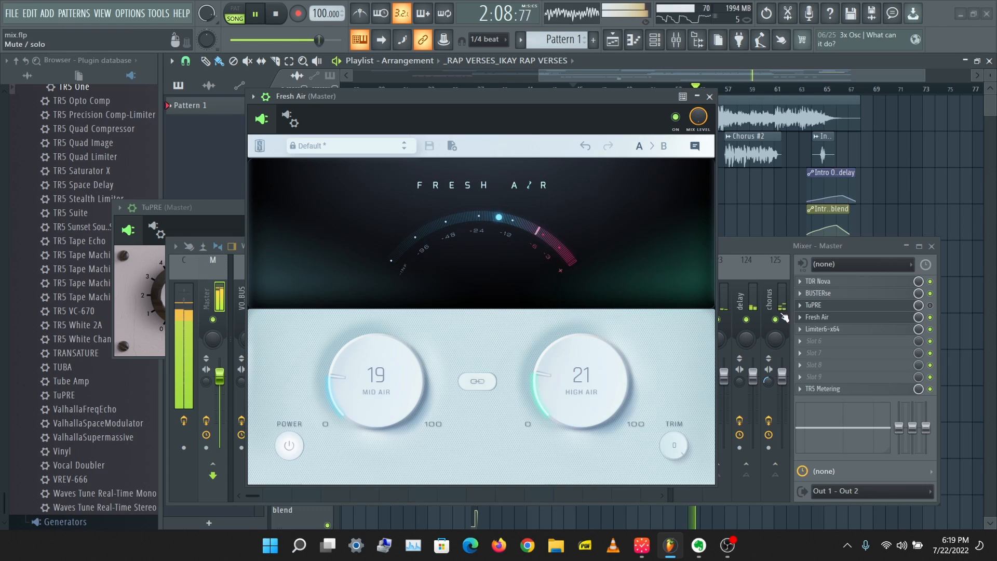
pyautogui.scroll(-2, 341, 370)
pyautogui.scroll(-4, 340, 371)
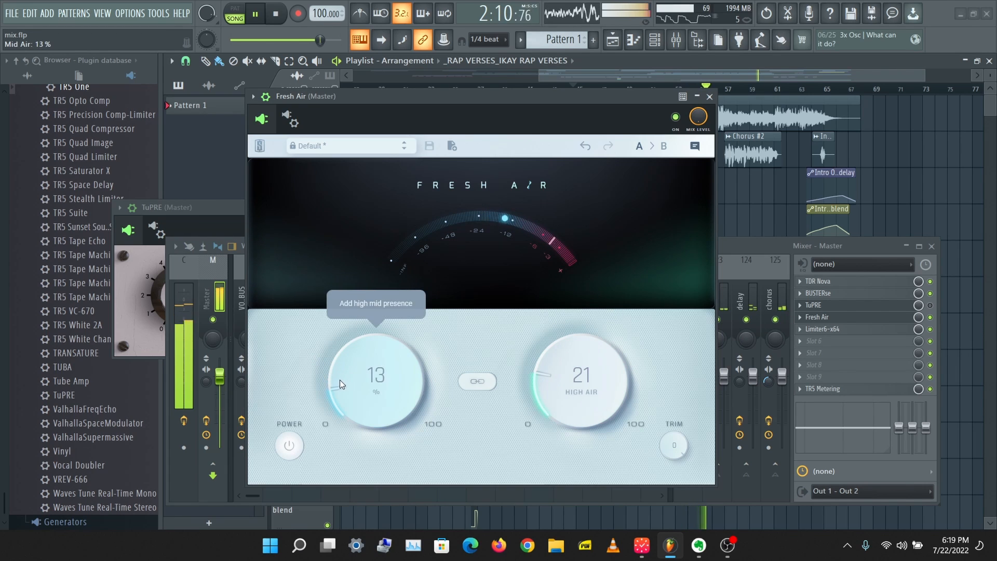
pyautogui.scroll(1, 340, 379)
pyautogui.scroll(1, 335, 372)
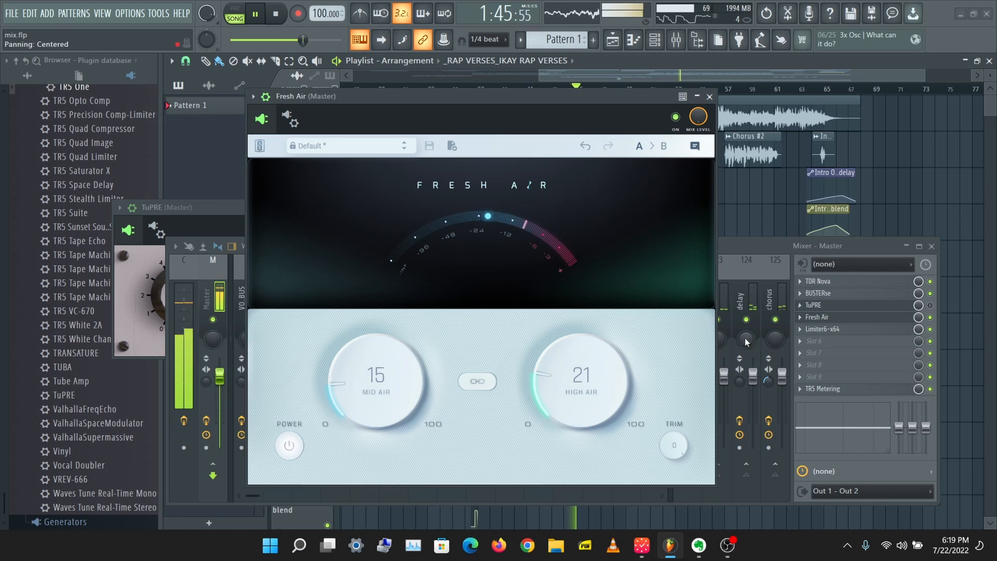
pyautogui.scroll(-1, 561, 382)
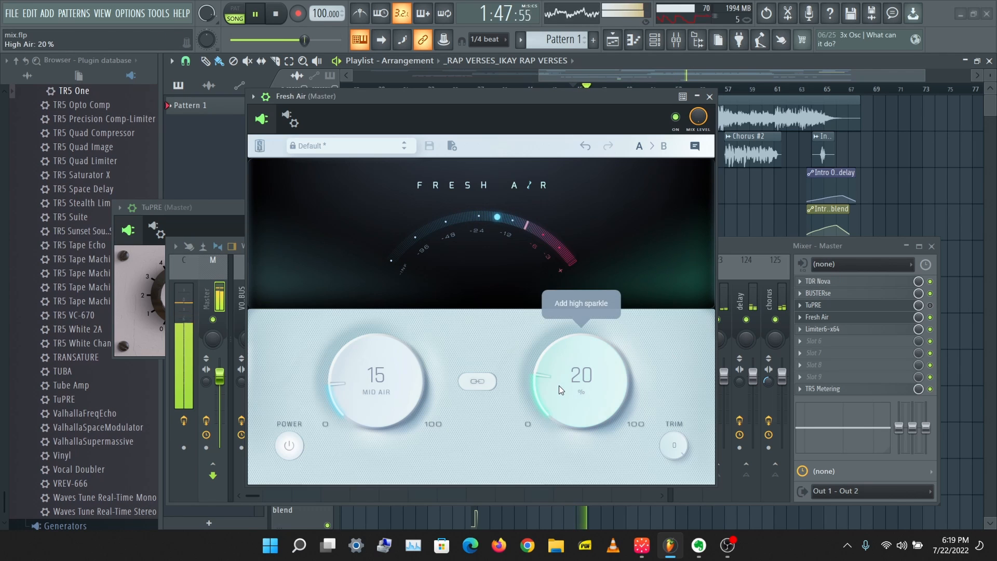
# - Compare the mix with Fresh Air bypassed and enabled on the master channel, and stop playback
pyautogui.click(931, 318)
pyautogui.click(931, 318)
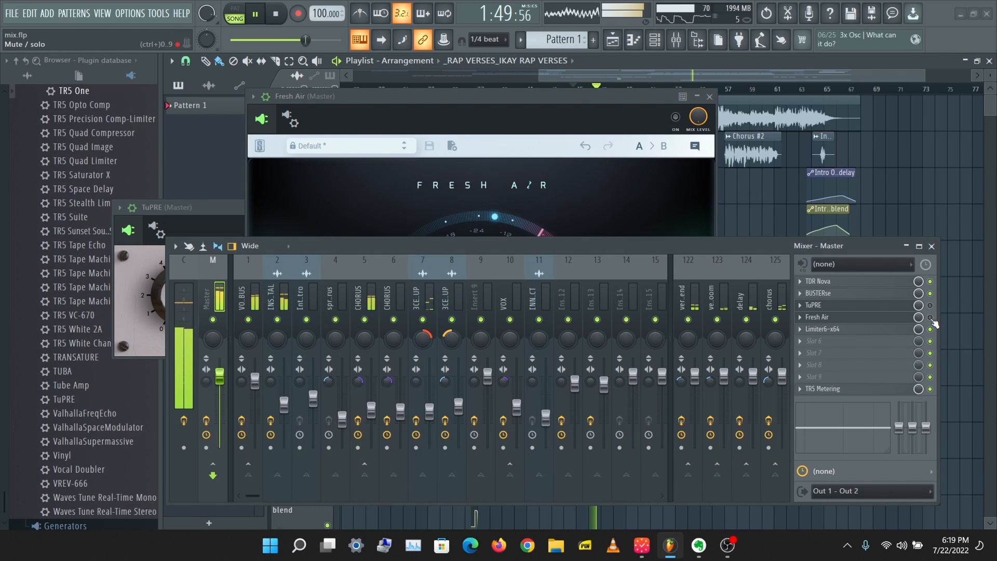
pyautogui.click(601, 101)
pyautogui.press('space')
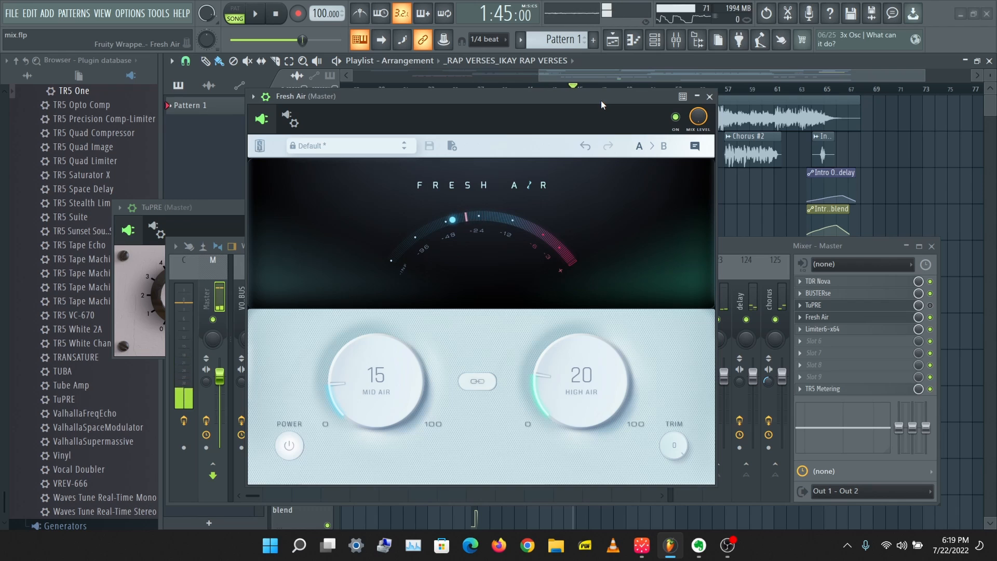
# - Enable TuPRE on the master channel and restart playback with its knobs in view
pyautogui.click(217, 208)
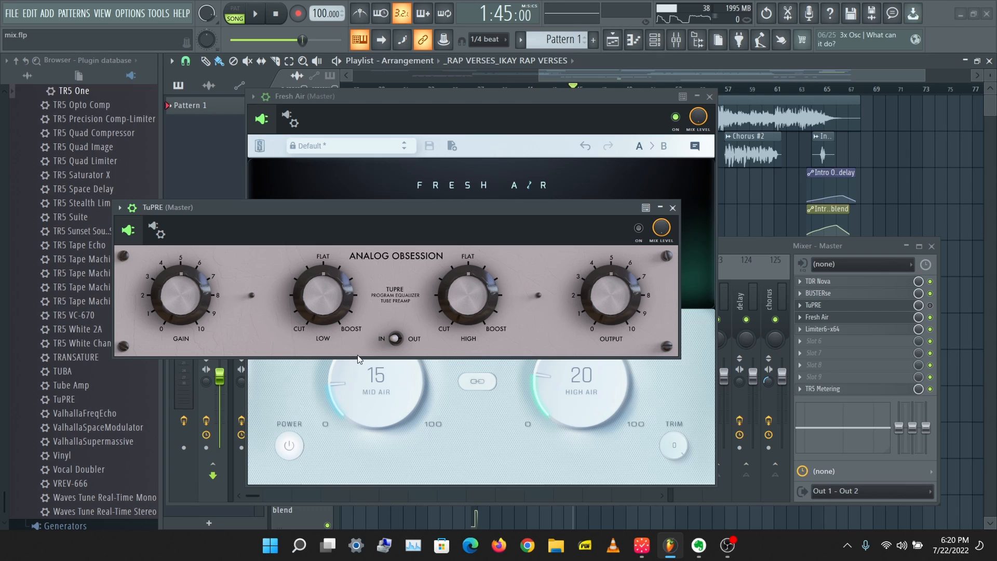
pyautogui.click(930, 305)
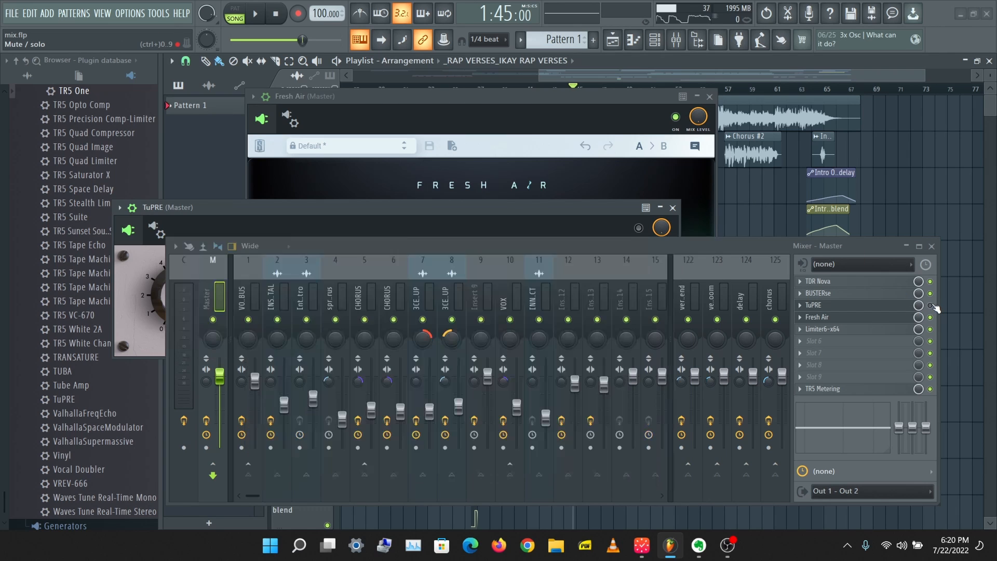
pyautogui.press('space')
pyautogui.click(352, 207)
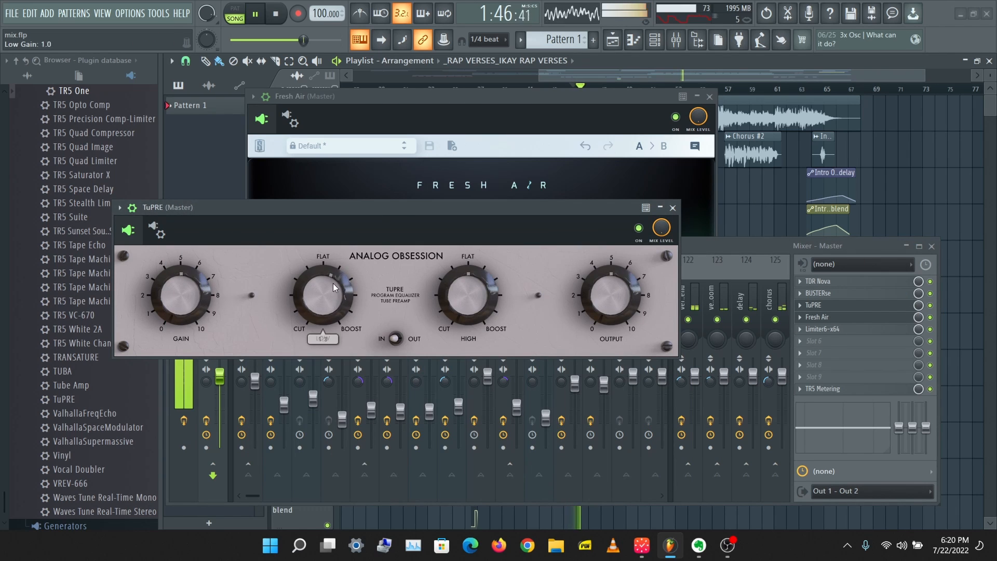
# - Set TuPRE's Low Gain to 2.0, adjust its High knob while listening, and stop playback
pyautogui.moveTo(349, 225); pyautogui.dragTo(341, 274)
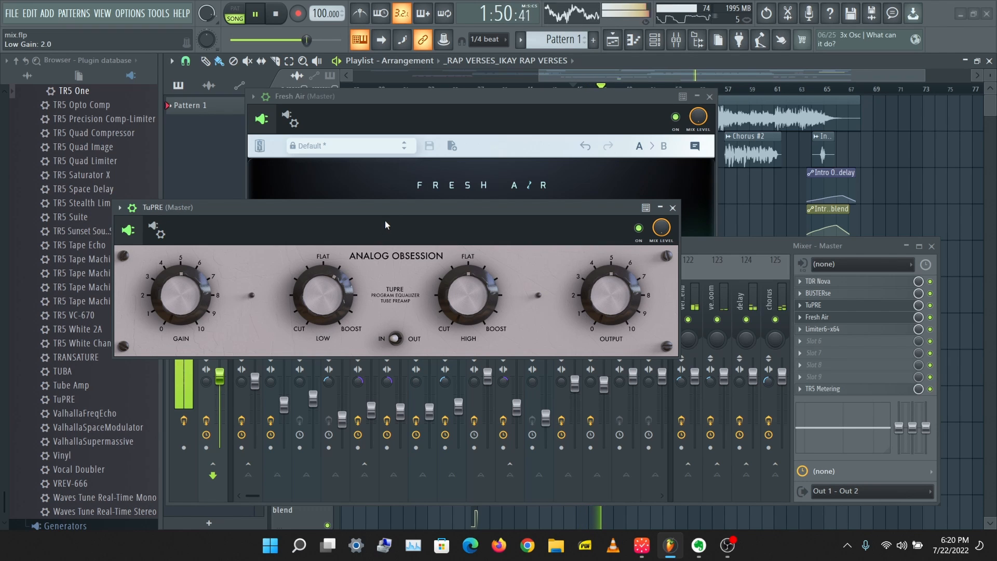
pyautogui.moveTo(471, 326); pyautogui.dragTo(468, 295)
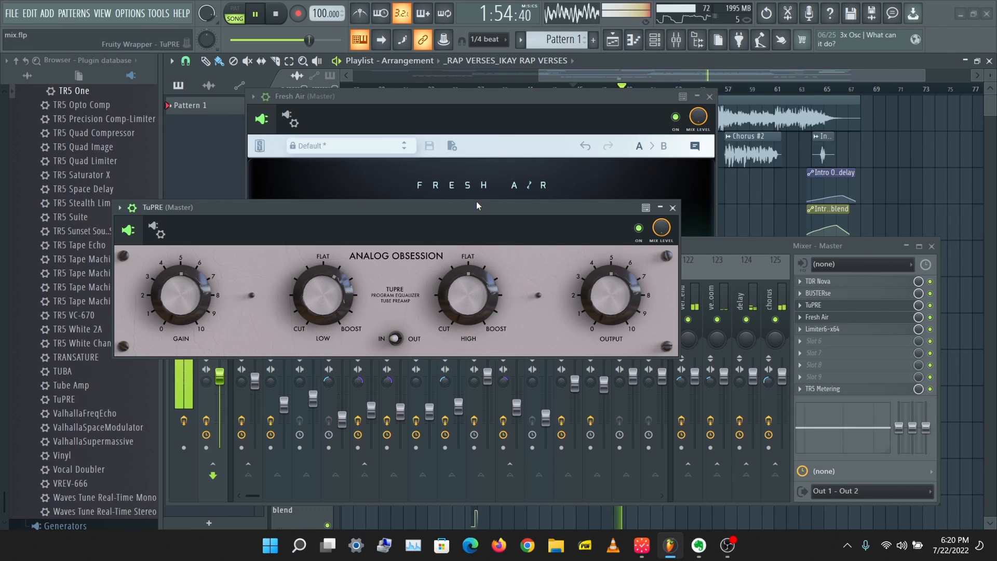
pyautogui.press('space')
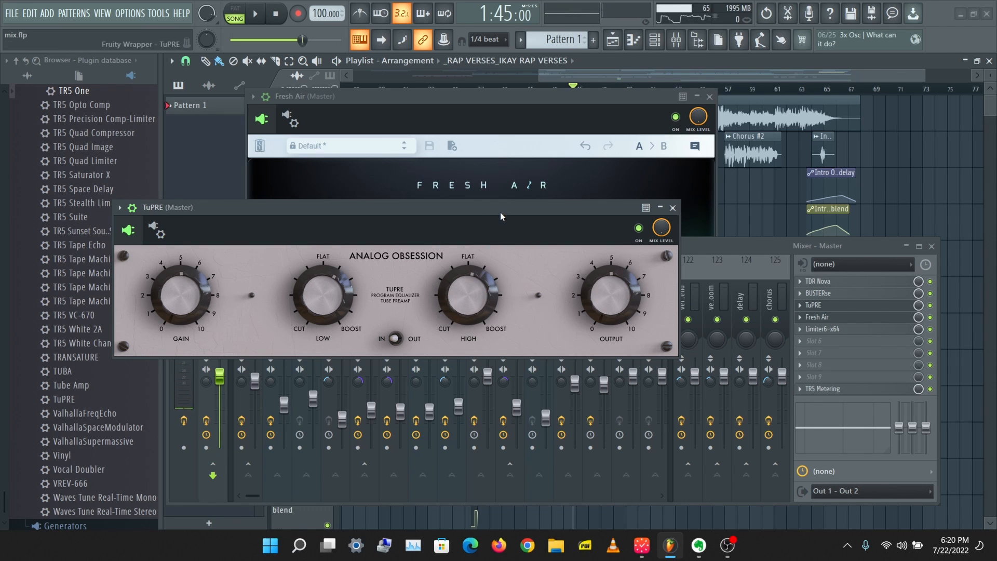
# - Replay the mix with TuPRE's Low Gain at 2.0, compare it with TuPRE bypassed and enabled, and stop playback
pyautogui.click(500, 101)
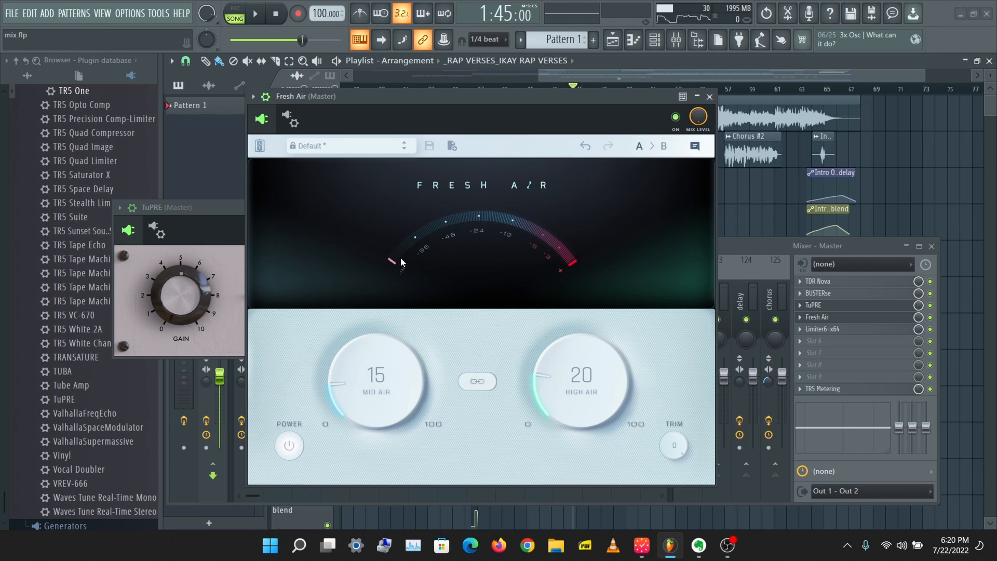
pyautogui.click(229, 215)
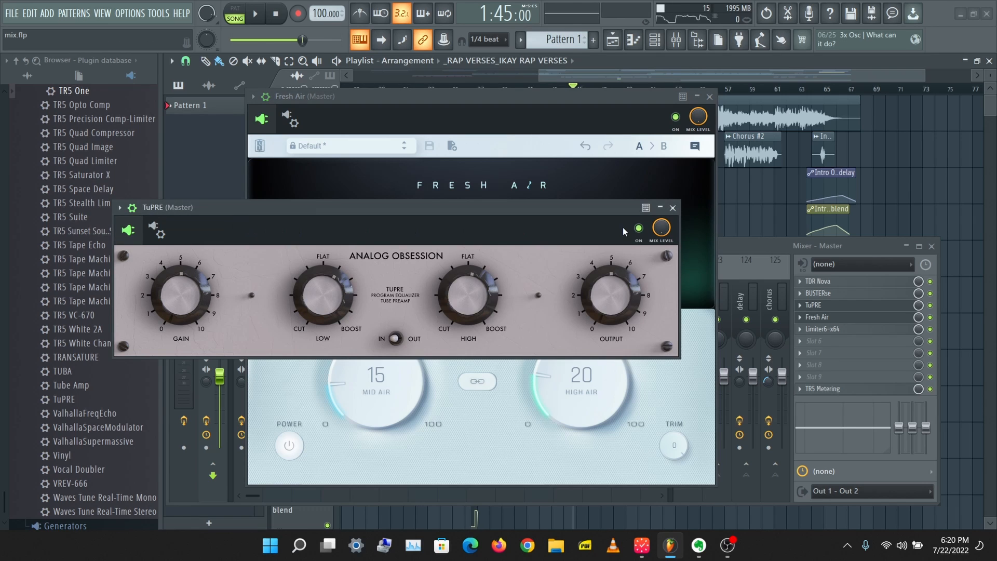
pyautogui.press('space')
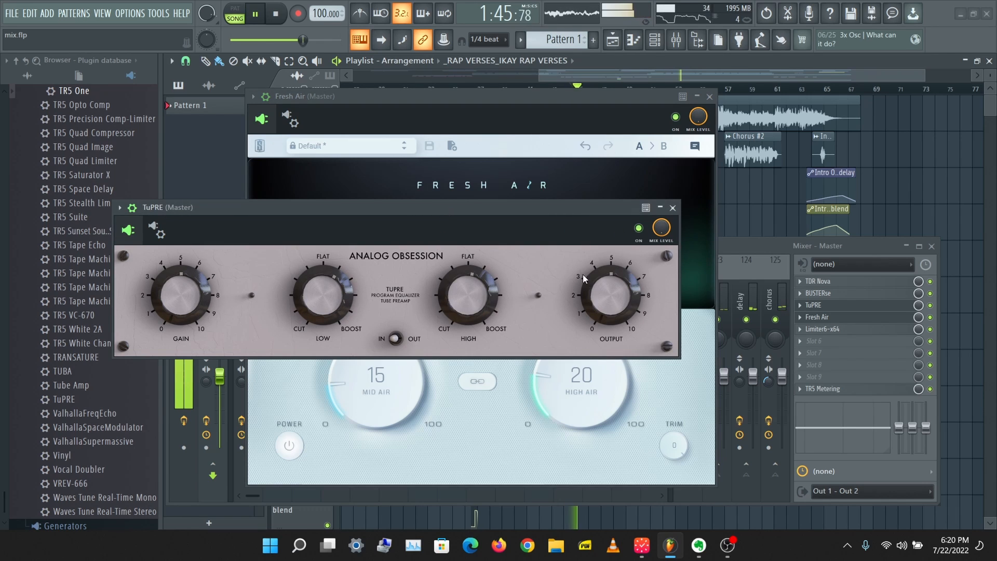
pyautogui.moveTo(318, 297)
pyautogui.mouseDown()
pyautogui.moveTo(309, 366)
pyautogui.moveTo(322, 292)
pyautogui.mouseUp()
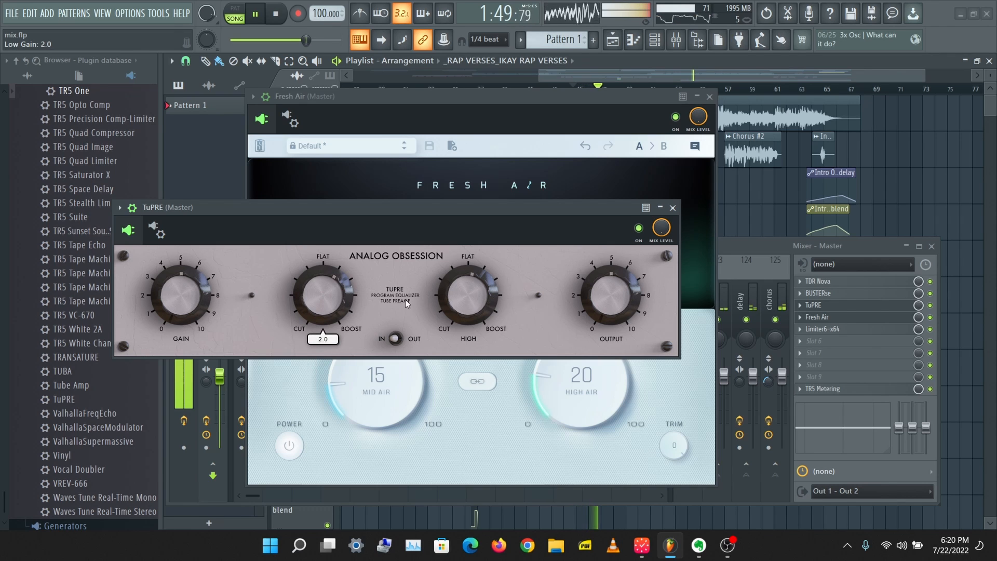
pyautogui.click(931, 305)
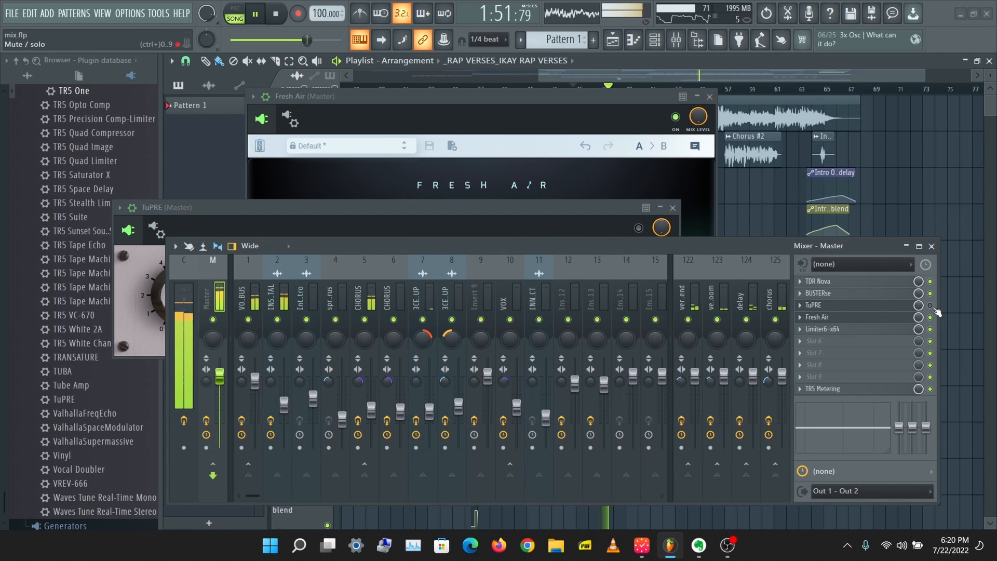
pyautogui.click(930, 305)
pyautogui.click(493, 219)
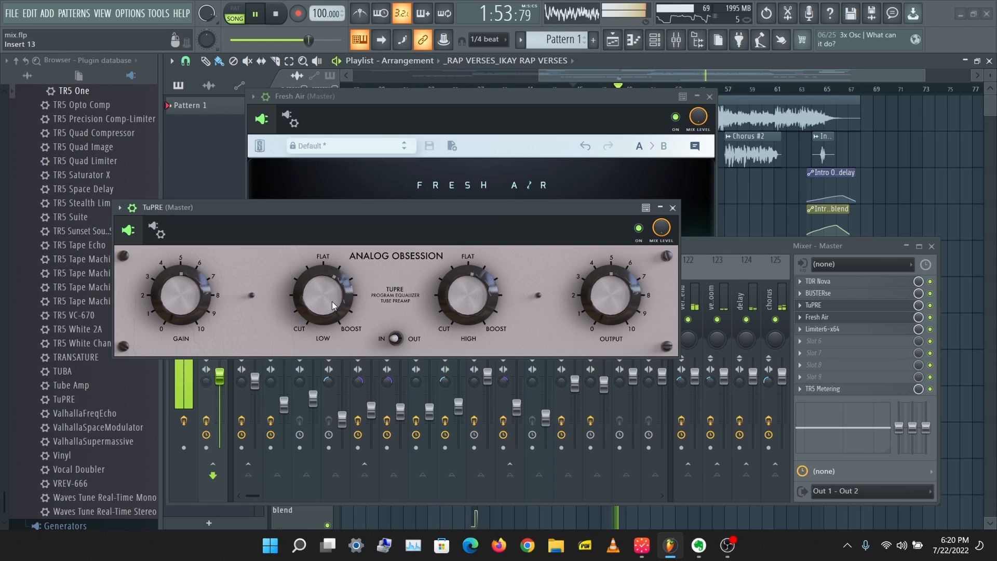
pyautogui.press('space')
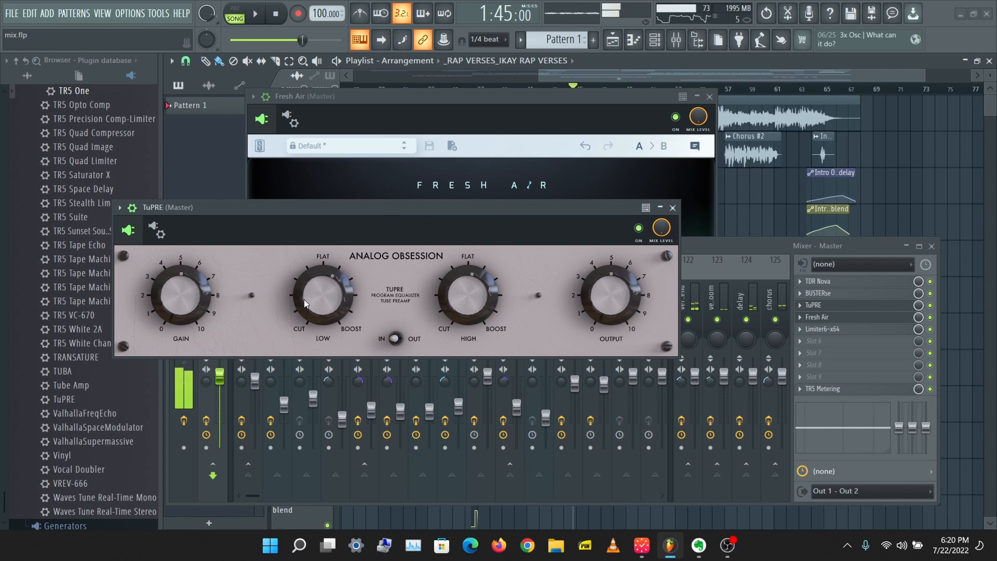
# - Set TuPRE's Low Gain to 1.5 and High Gain to 0.5, and compare the playing mix with TuPRE bypassed and enabled
pyautogui.moveTo(319, 294)
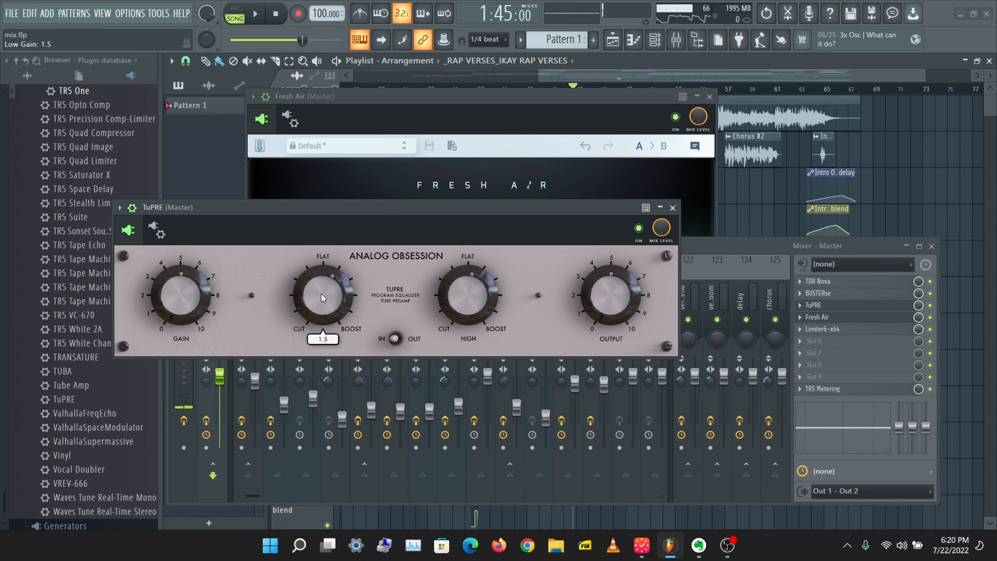
pyautogui.moveTo(462, 287)
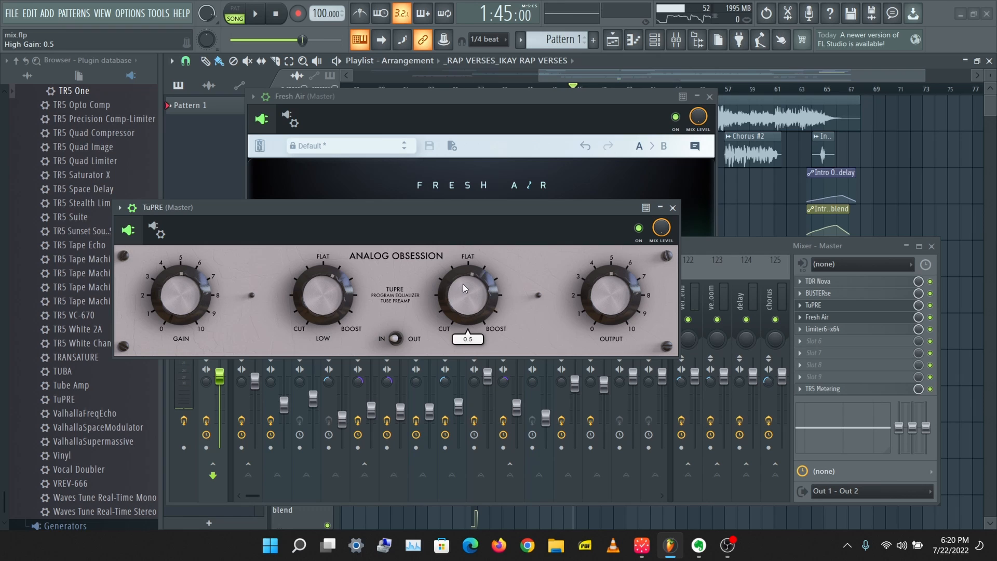
pyautogui.press('space')
pyautogui.click(933, 307)
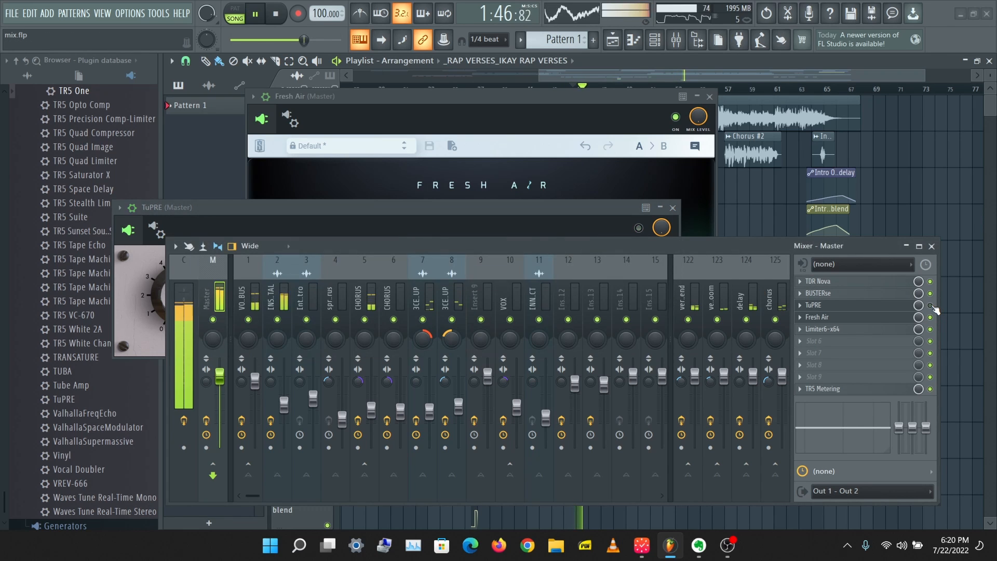
pyautogui.click(934, 307)
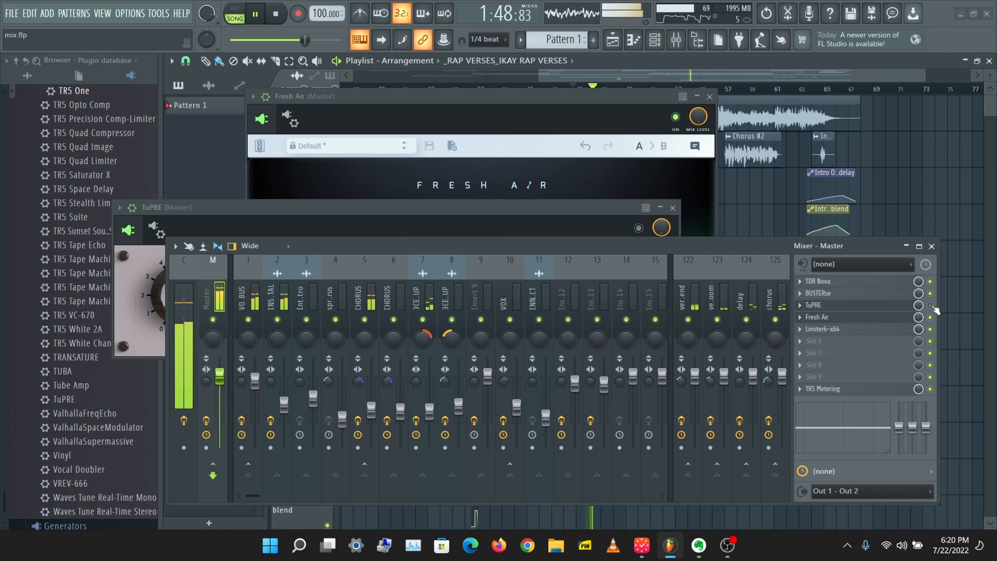
# - Fine-tune TuPRE's Low Gain to 1.4 and stop playback
pyautogui.click(348, 224)
pyautogui.moveTo(303, 296); pyautogui.dragTo(305, 303)
pyautogui.press('space')
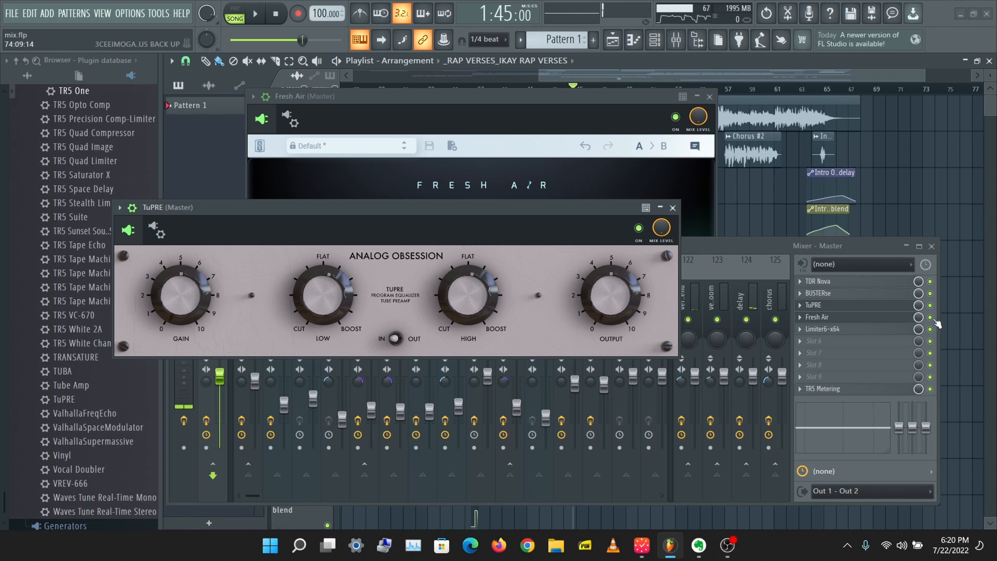
# - Replay the mix, switch TuPRE off and on to compare the sound, and check its Low Gain value
pyautogui.press('space')
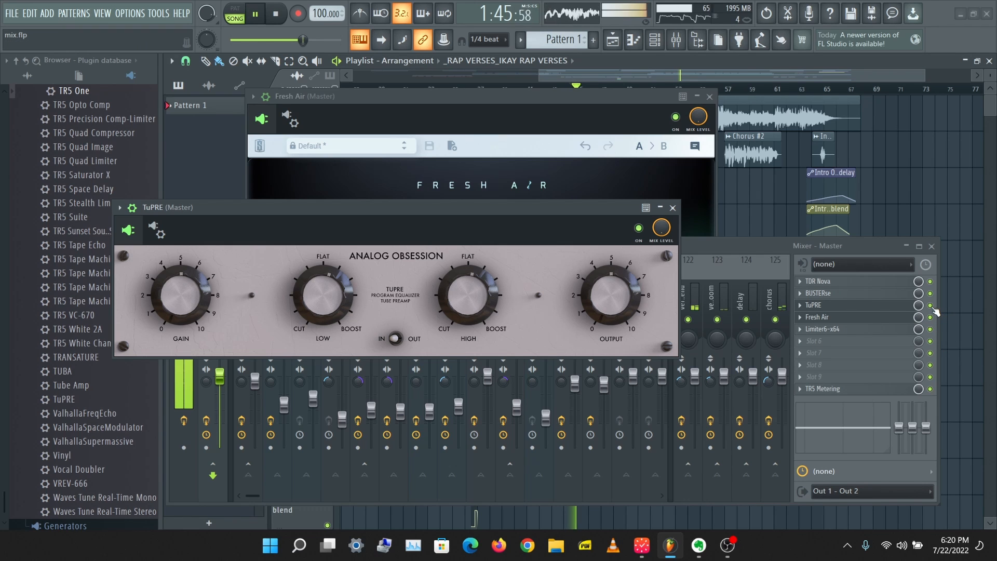
pyautogui.click(931, 305)
pyautogui.click(931, 306)
pyautogui.click(425, 207)
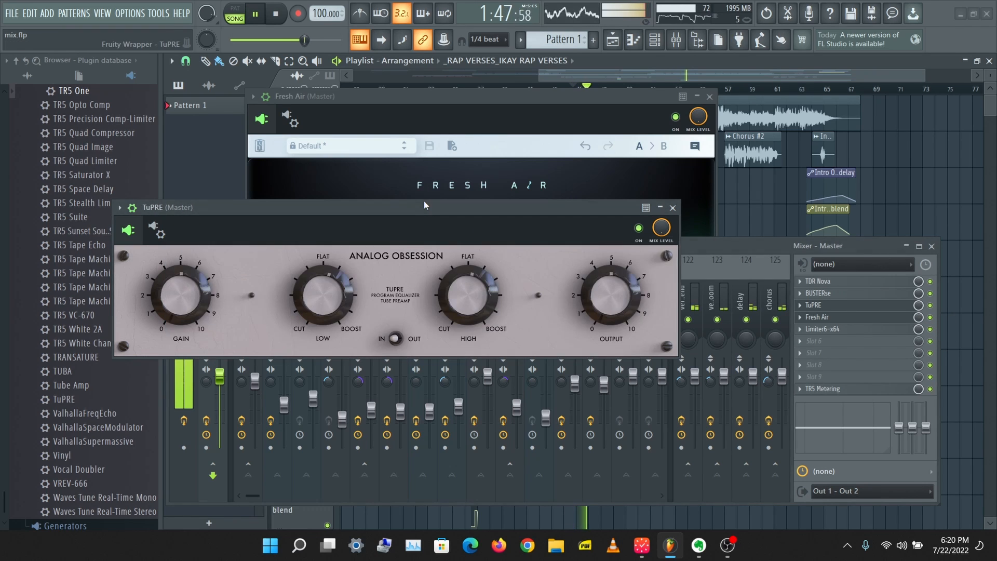
pyautogui.moveTo(320, 301)
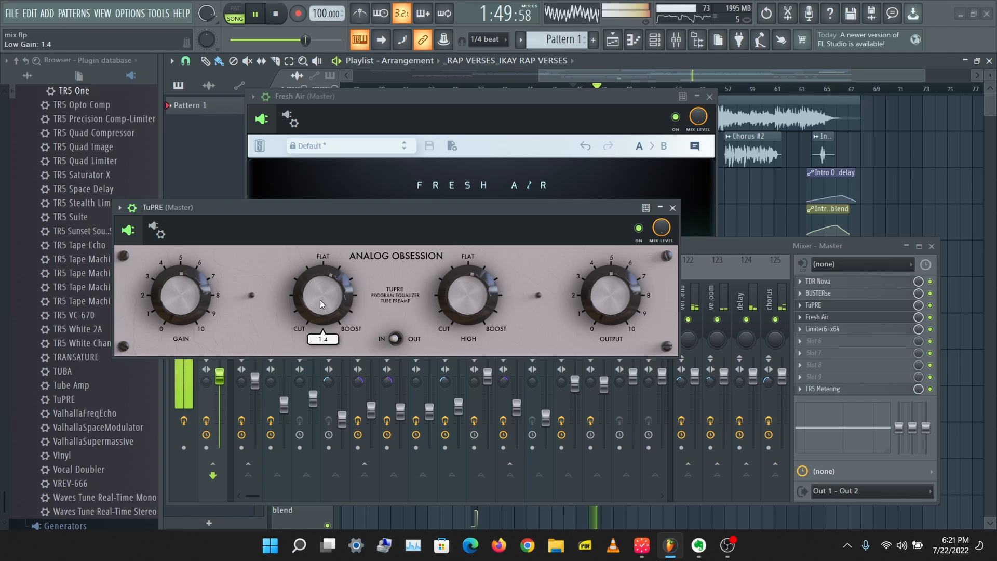
# - Bypass both TuPRE and Fresh Air to hear the unprocessed mix, re-enable both, and bring Fresh Air to the front
pyautogui.click(930, 305)
pyautogui.click(931, 317)
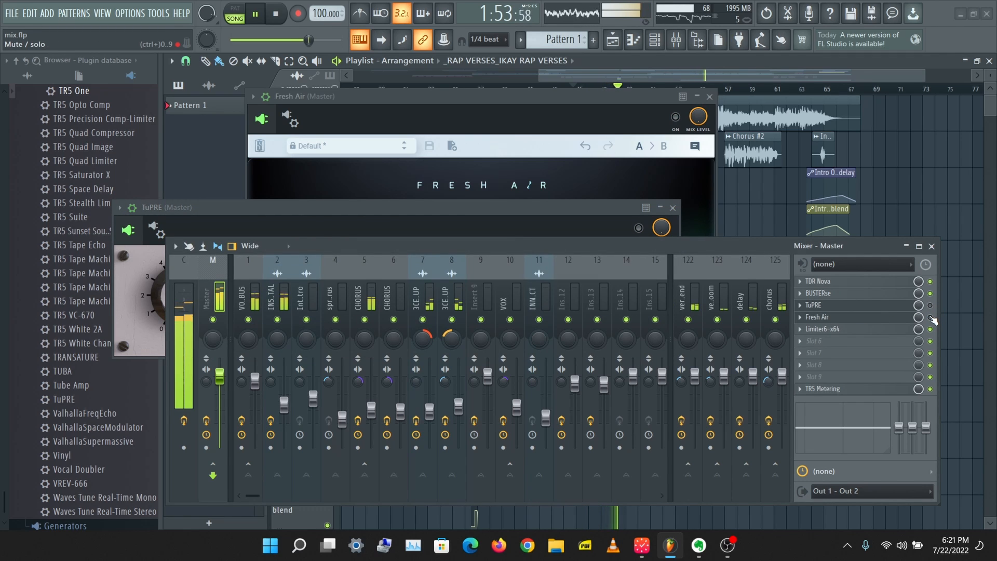
pyautogui.click(931, 317)
pyautogui.click(930, 306)
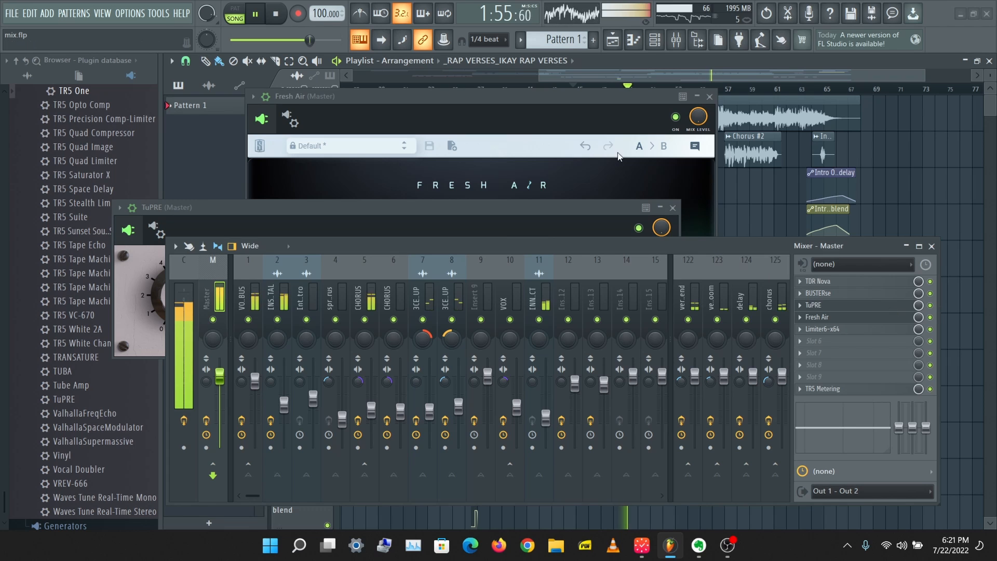
pyautogui.click(560, 97)
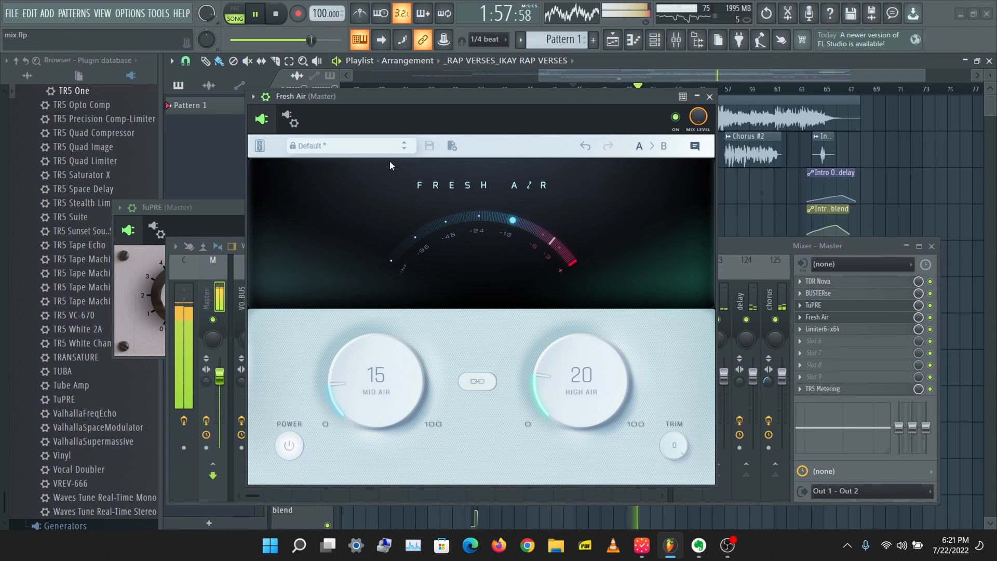
# - Spread the Fresh Air and TuPRE windows so the knobs of both plugins are visible, and stop playback
pyautogui.moveTo(503, 94); pyautogui.dragTo(649, 127)
pyautogui.moveTo(336, 209); pyautogui.dragTo(394, 224)
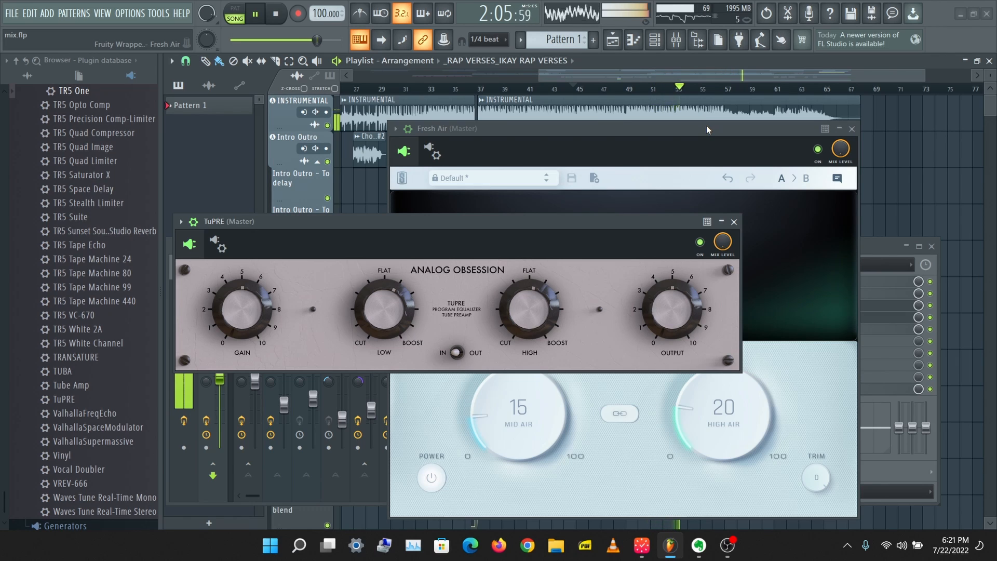
pyautogui.press('space')
pyautogui.moveTo(474, 225); pyautogui.dragTo(431, 214)
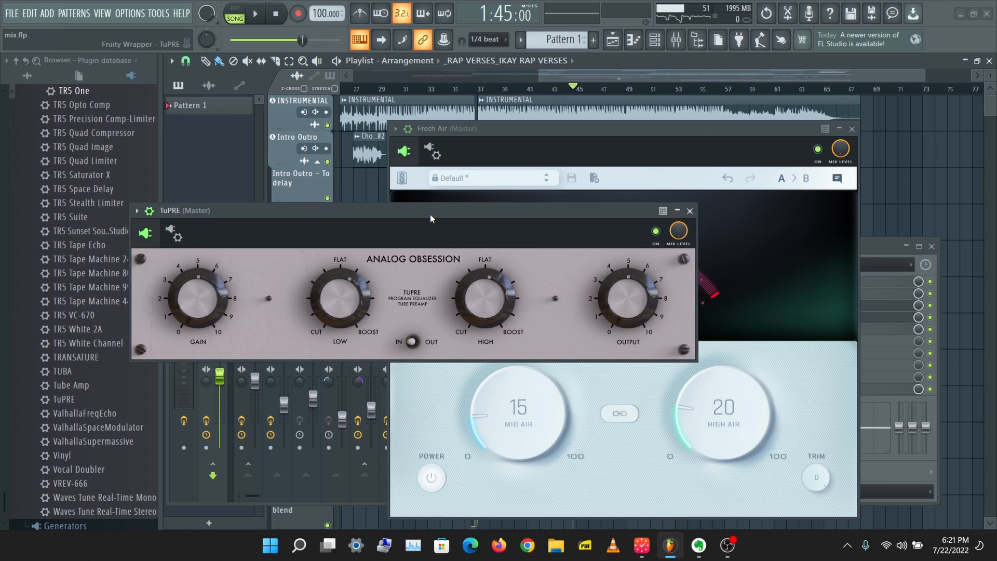